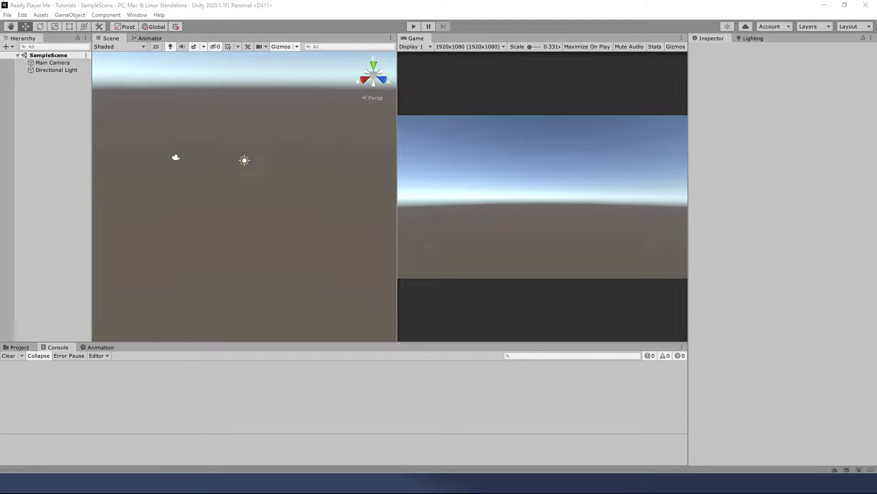
Drag the Ready Player Me browser window aside and switch Unity's bottom panel to the Project folders.
drag(876, 121, 384, 48)
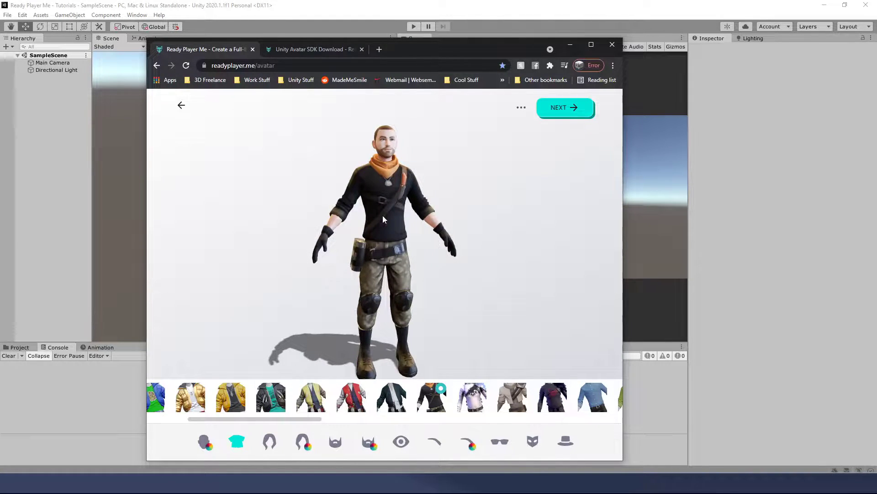
drag(415, 56, 611, 60)
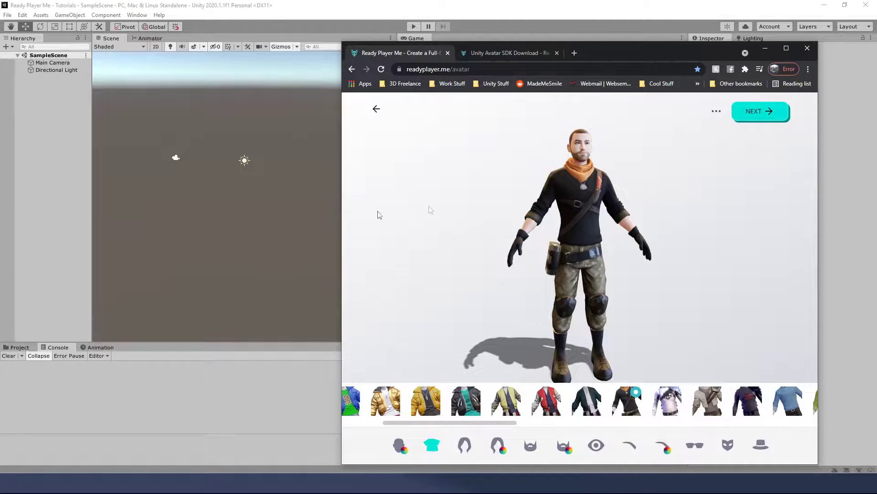
drag(618, 62, 789, 114)
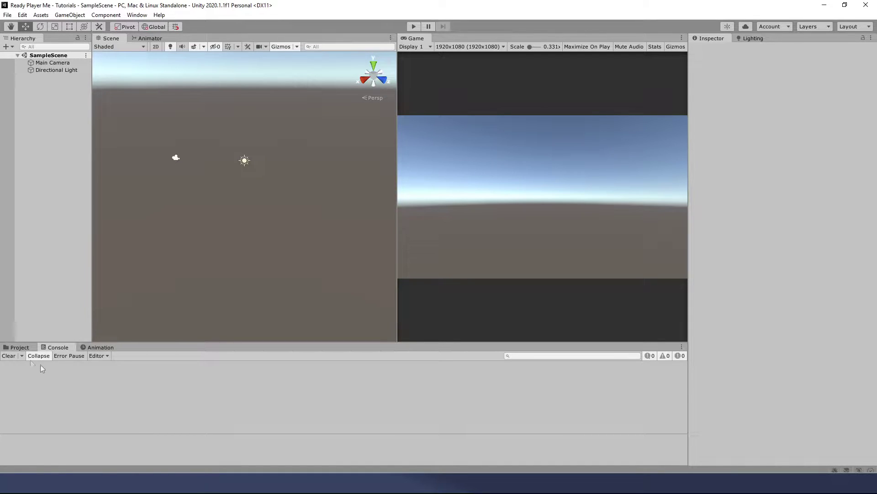
click(17, 347)
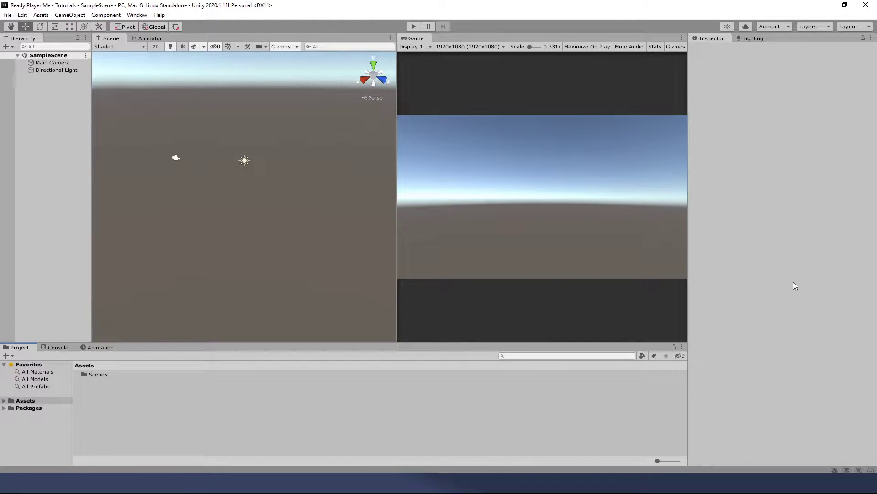
Bring the Chrome window with the Ready Player Me avatar editor back to the front.
key(alt+Tab)
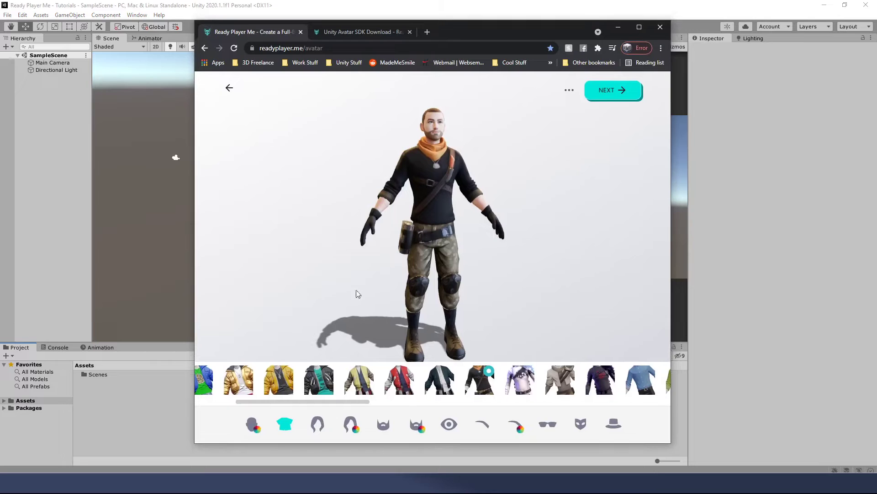
Turn the avatar to face front, finish it, and copy its download URL.
drag(356, 238, 505, 243)
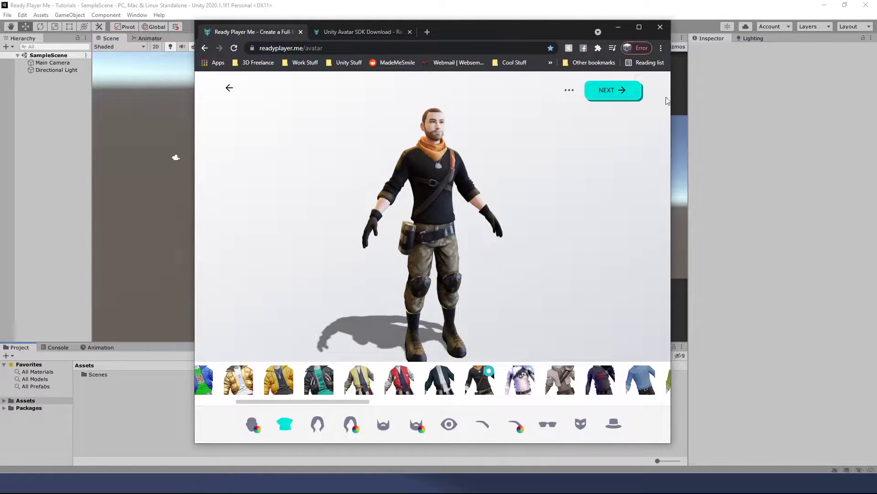
click(617, 94)
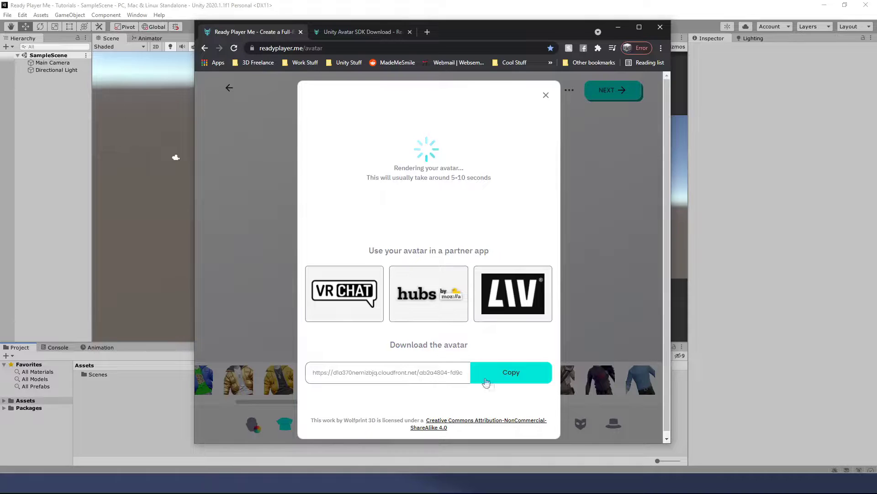
click(518, 379)
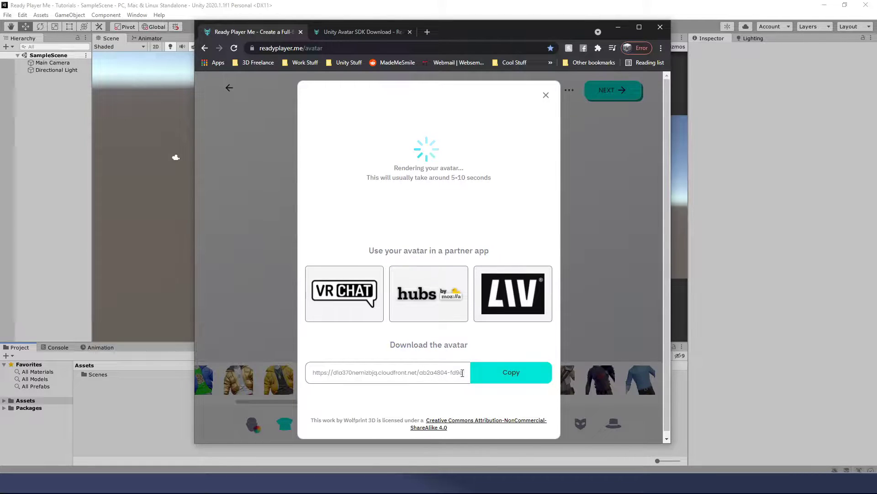
click(508, 382)
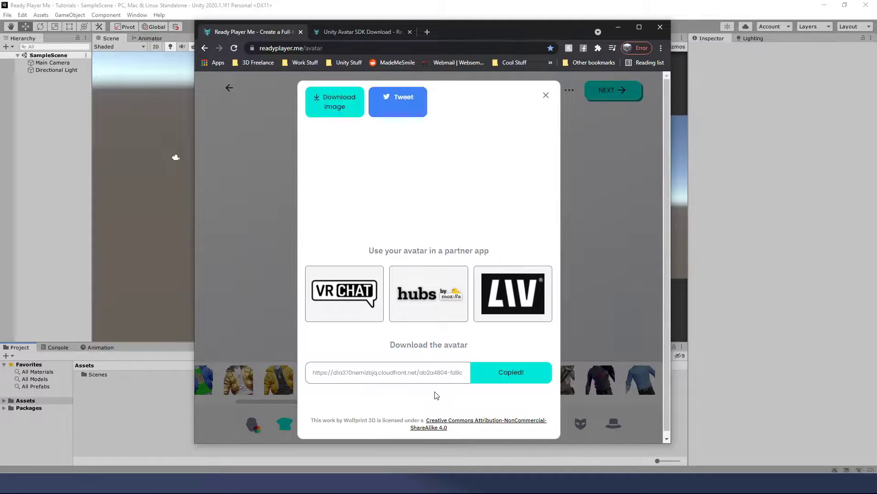
Move the browser aside so Unity's Scene and Game views are visible.
scroll(497, 391, down, 3)
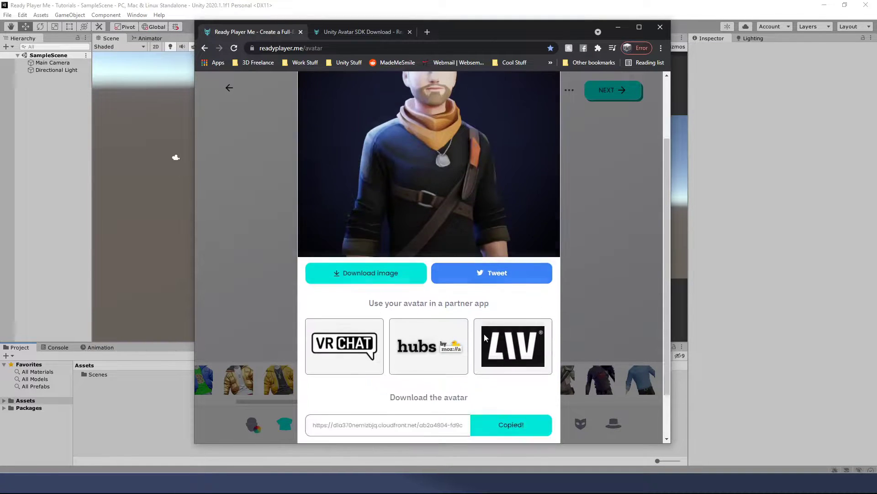
scroll(430, 369, up, 3)
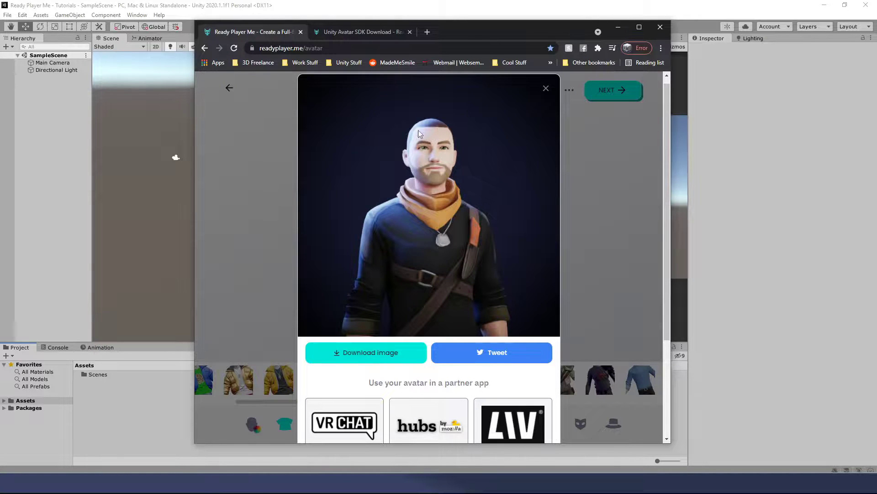
scroll(457, 256, down, 3)
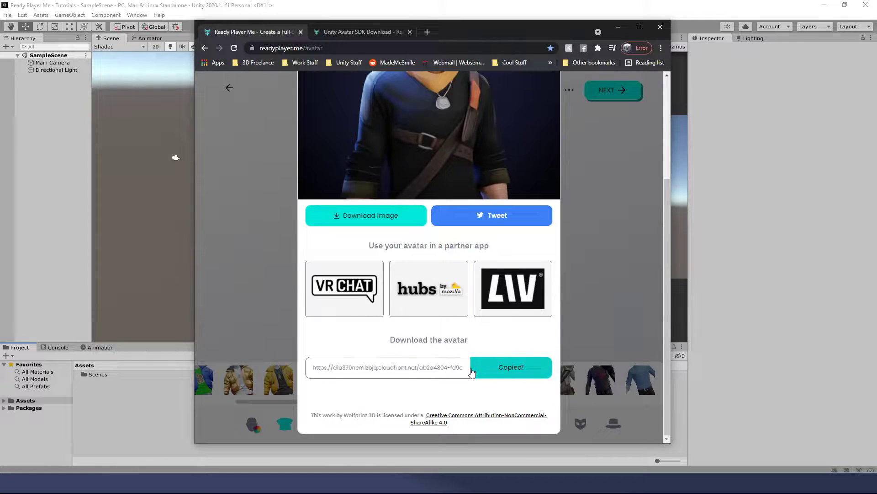
drag(478, 33, 645, 194)
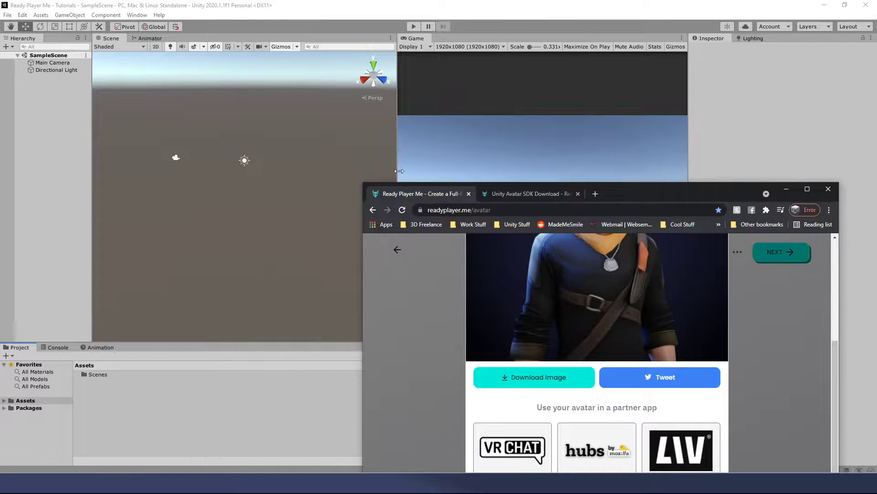
Show the Unity Avatar SDK Download page listing ReadyPlayerMe_1.5.1.unitypackage and reposition the browser.
click(524, 194)
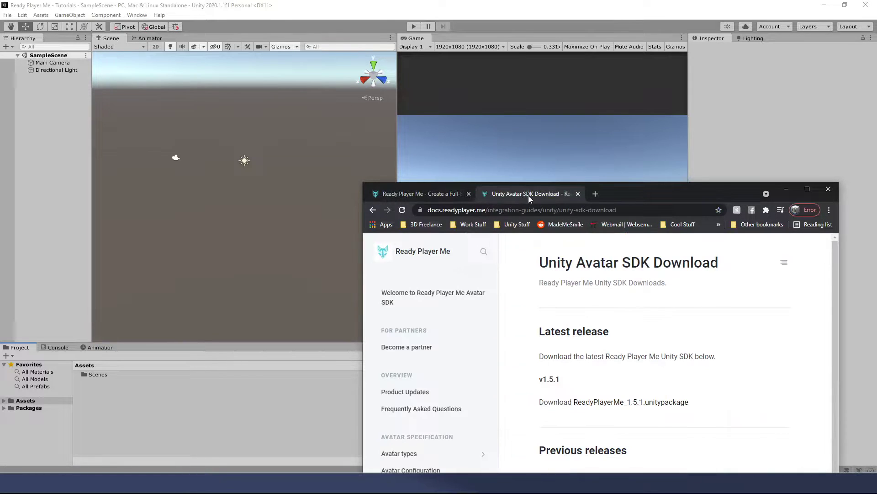
drag(629, 193, 484, 77)
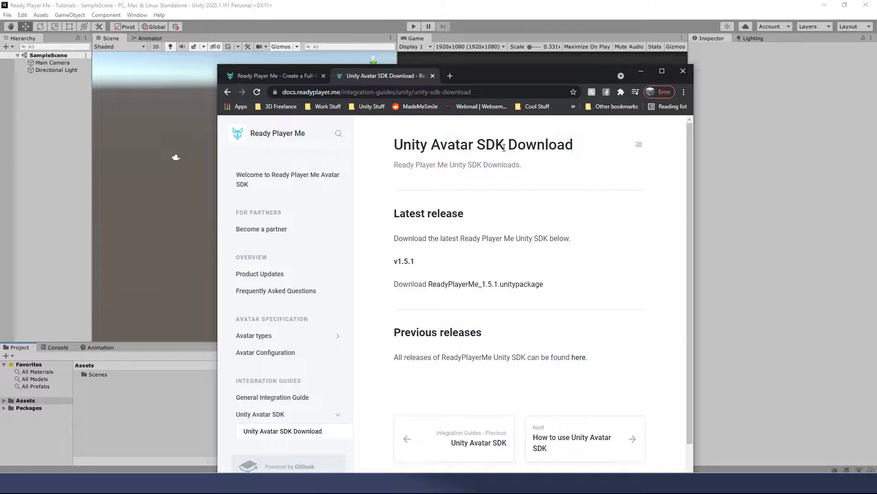
drag(480, 75, 461, 67)
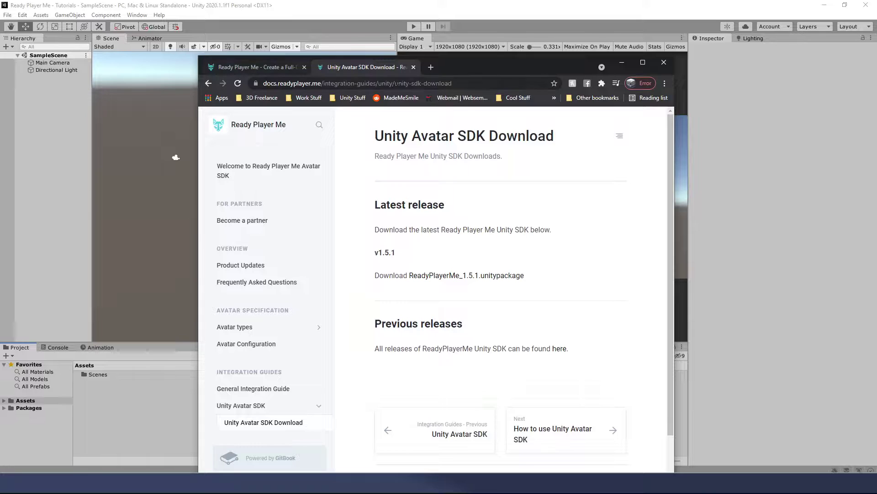
click(461, 84)
text(readyplayer.me)
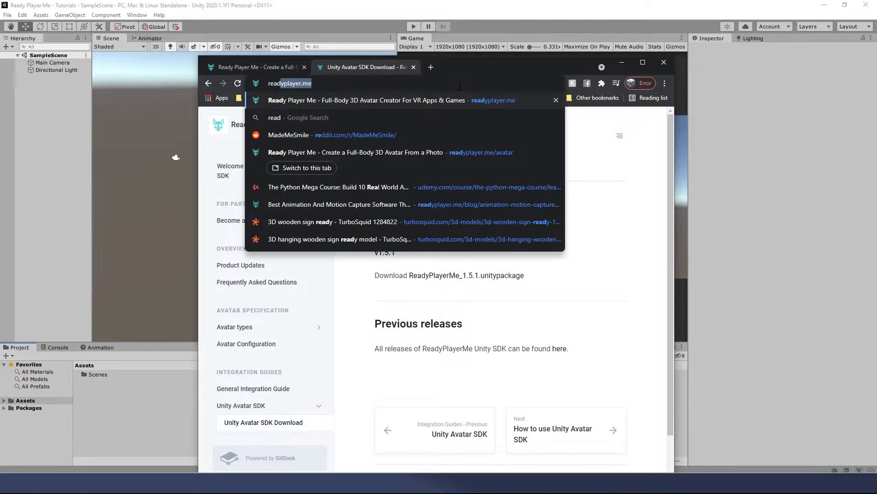
key(Return)
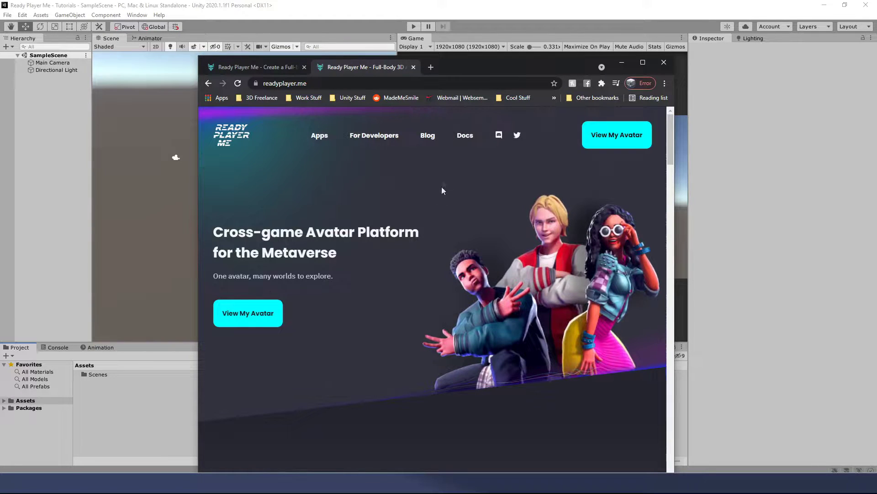
click(465, 136)
scroll(279, 297, down, 3)
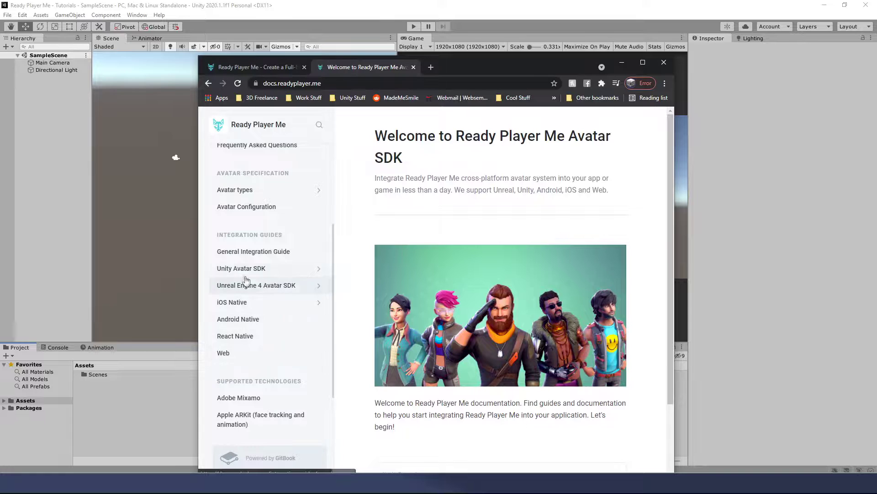
click(318, 271)
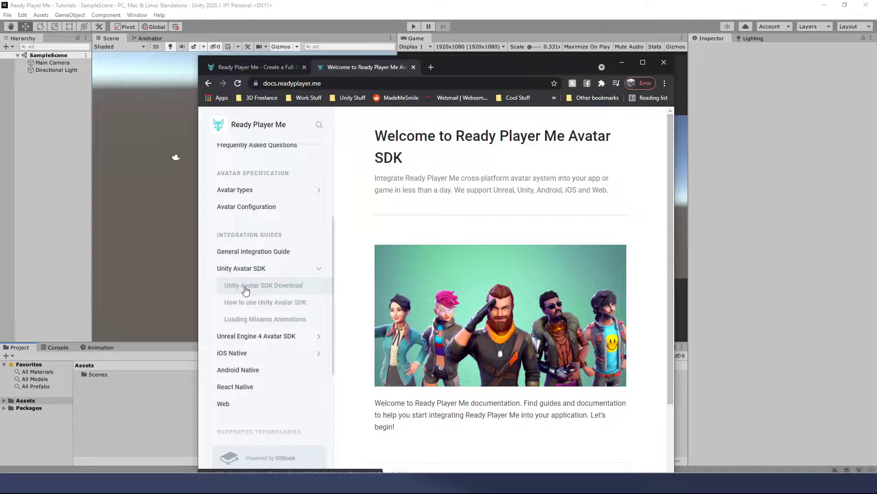
click(269, 286)
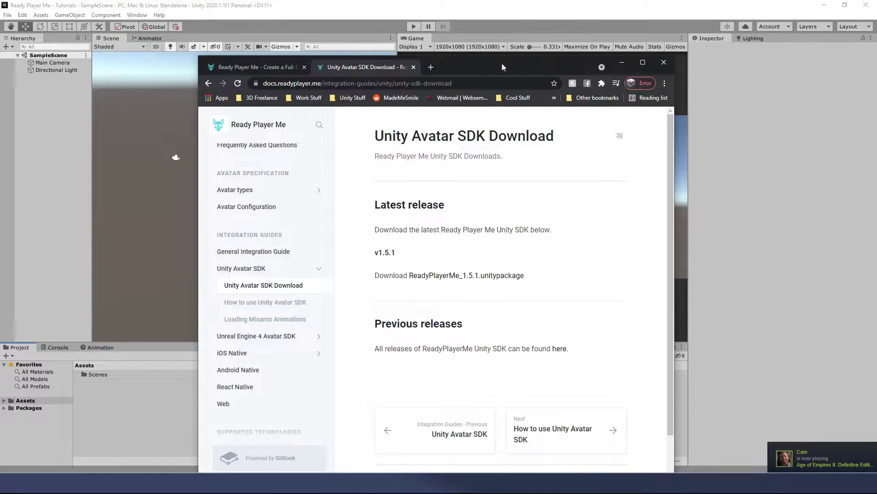
drag(502, 67, 499, 49)
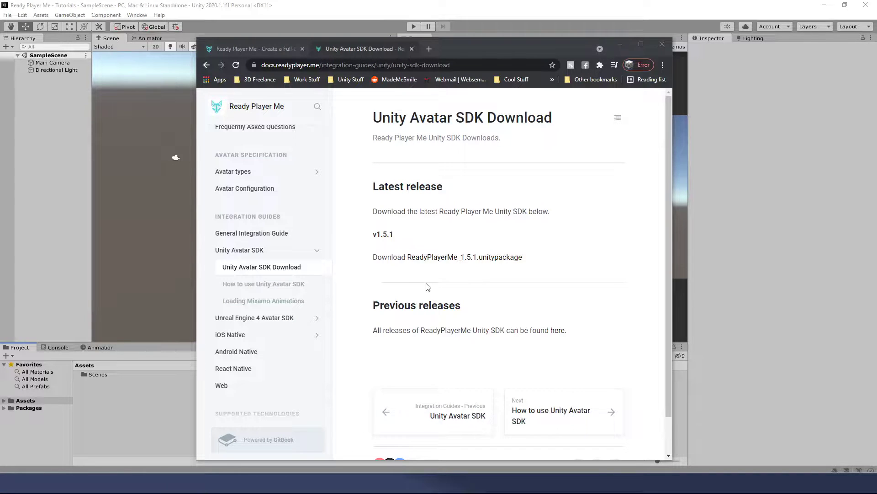
Open the How to use Unity Avatar SDK guide and scroll toward Loading Avatars.
click(250, 285)
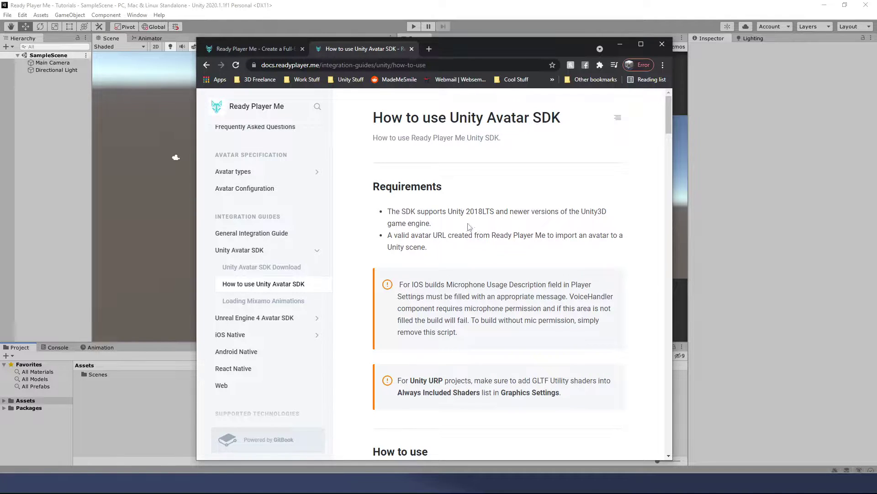
click(255, 49)
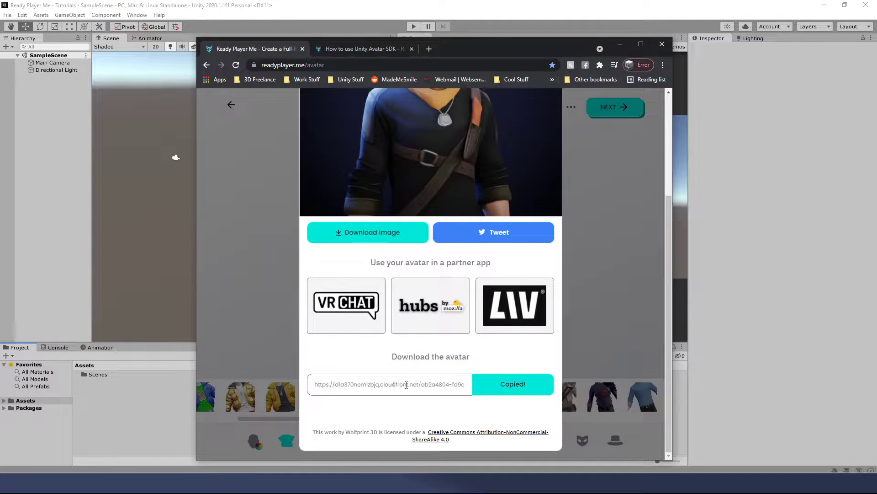
click(351, 50)
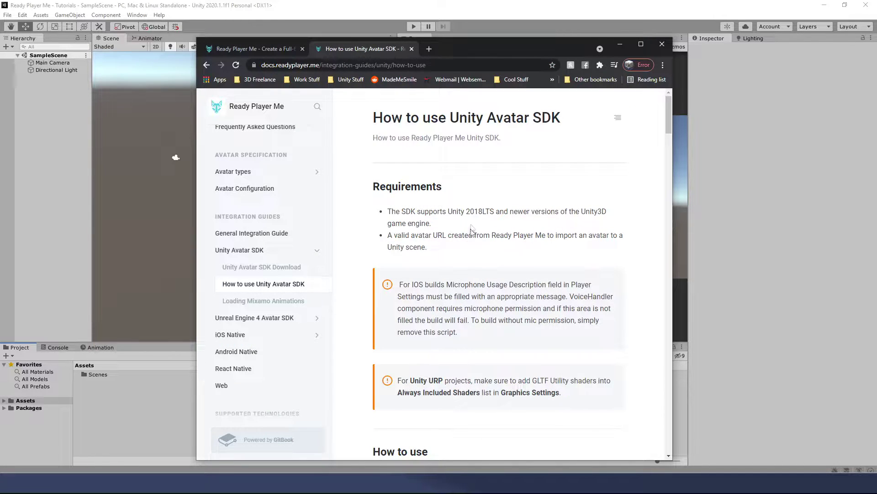
scroll(546, 233, down, 5)
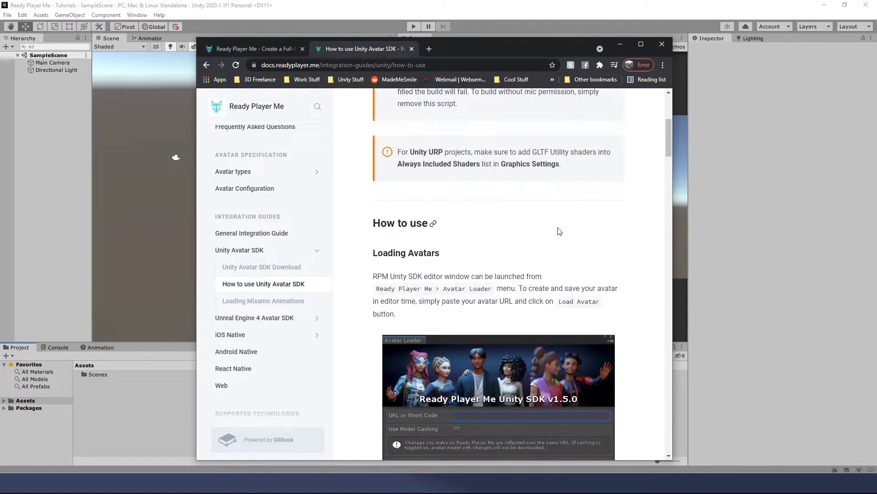
scroll(559, 231, down, 3)
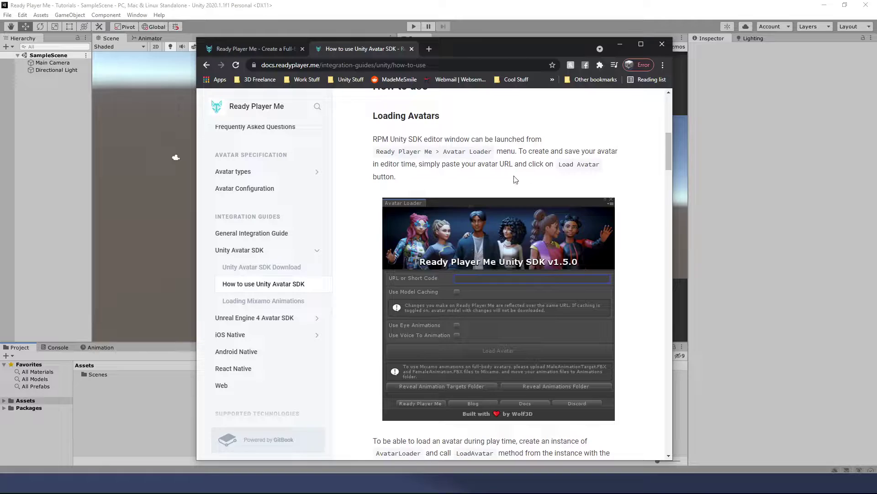
Scroll further through the guide, then move the browser off-screen so Unity shows.
drag(668, 141, 664, 96)
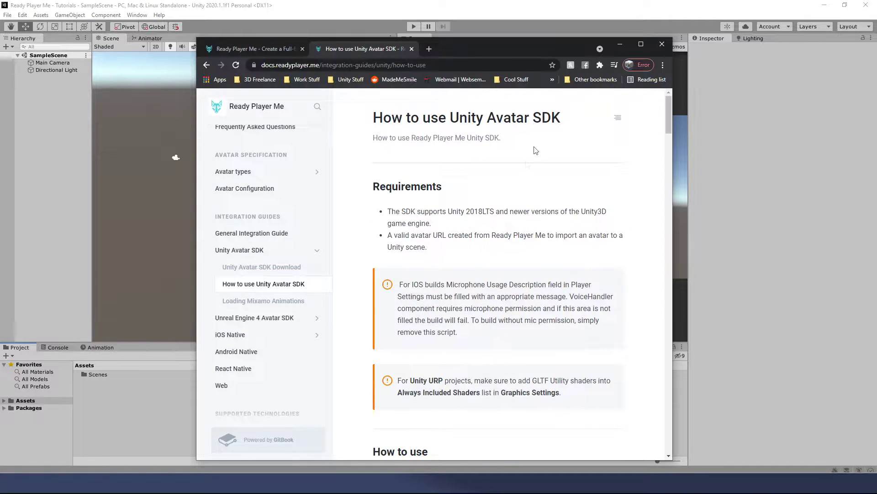
scroll(512, 119, down, 1)
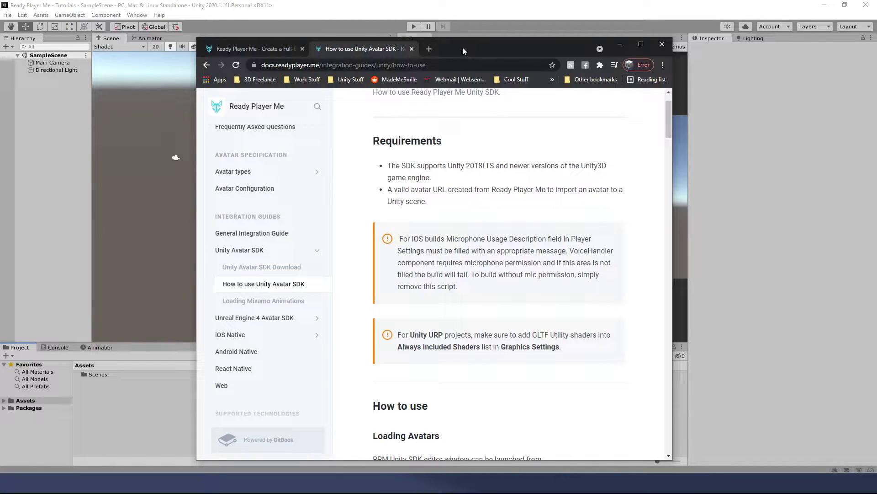
drag(463, 48, 876, 220)
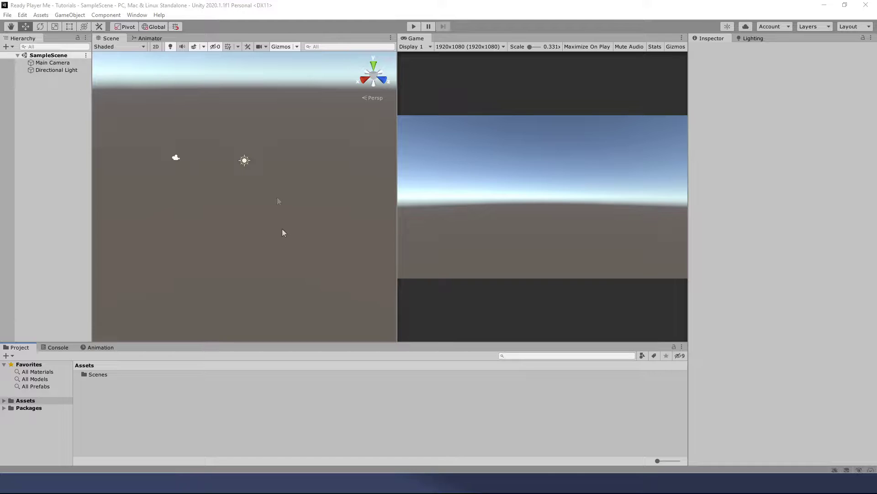
Open Unity's Import package file dialog via Assets > Import Package > Custom Package.
click(280, 13)
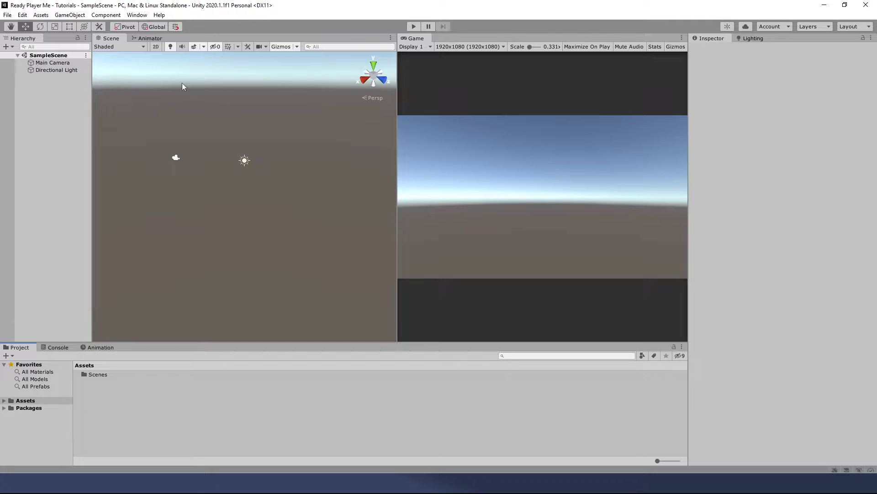
click(41, 15)
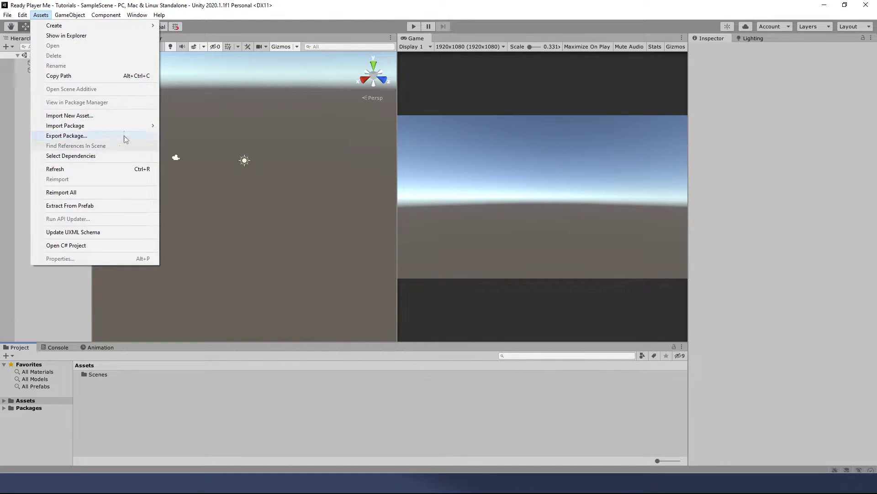
mouse_move(89, 126)
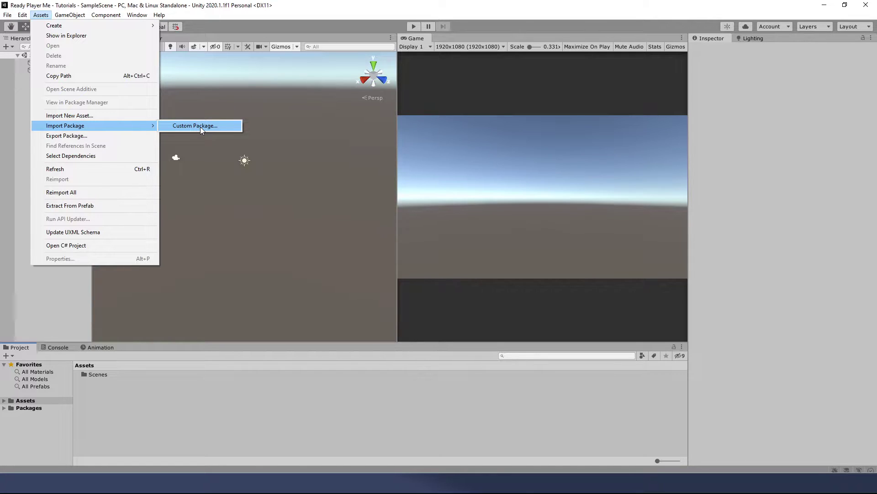
click(200, 127)
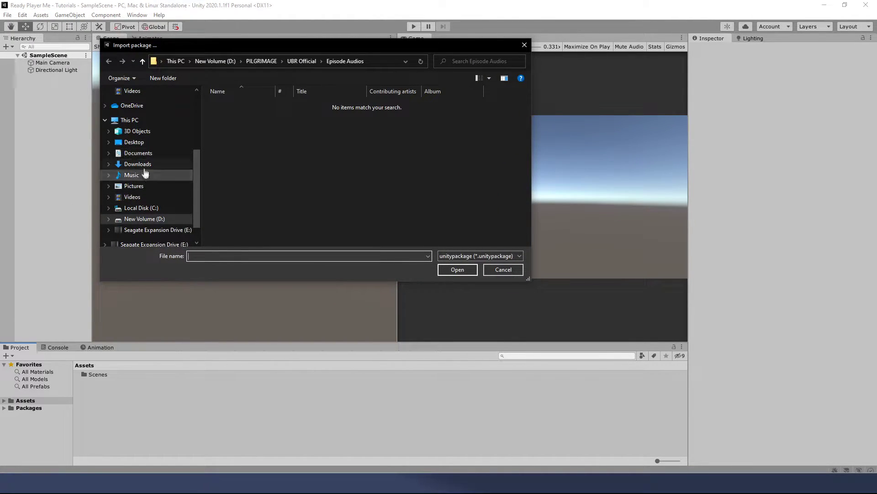
Open Ready Player Me_v1.5.1.unitypackage from the Downloads folder.
click(138, 164)
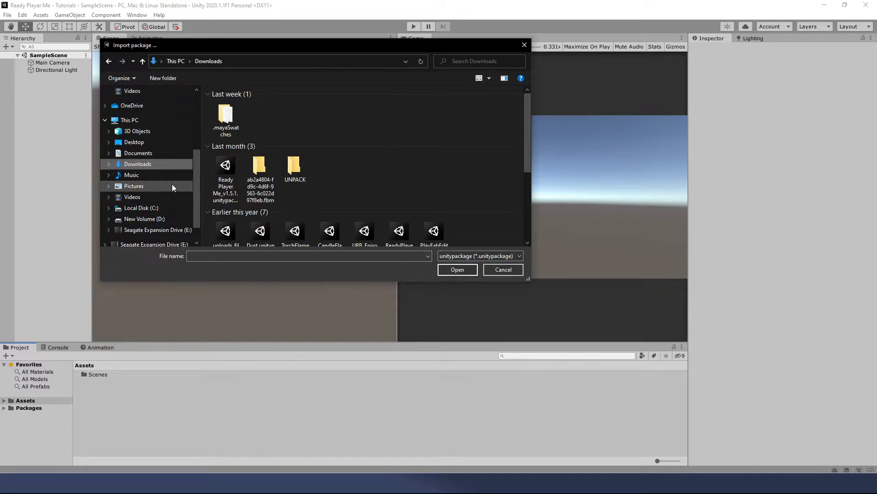
click(227, 176)
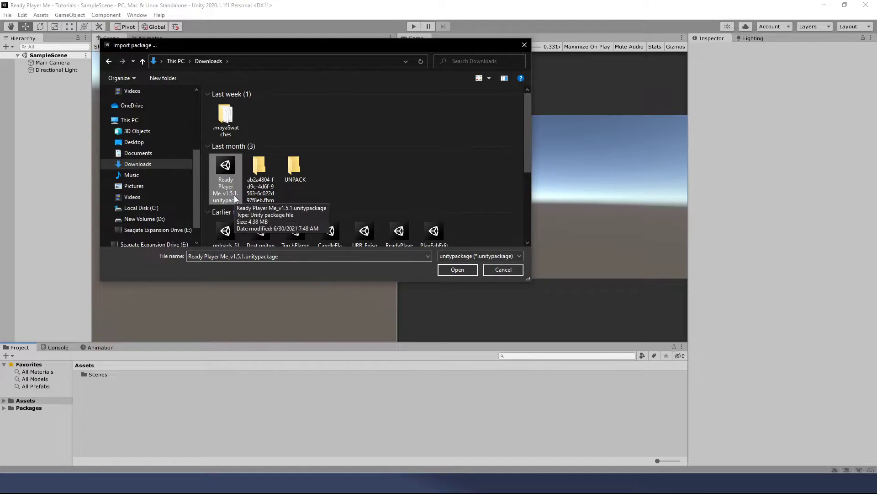
click(449, 271)
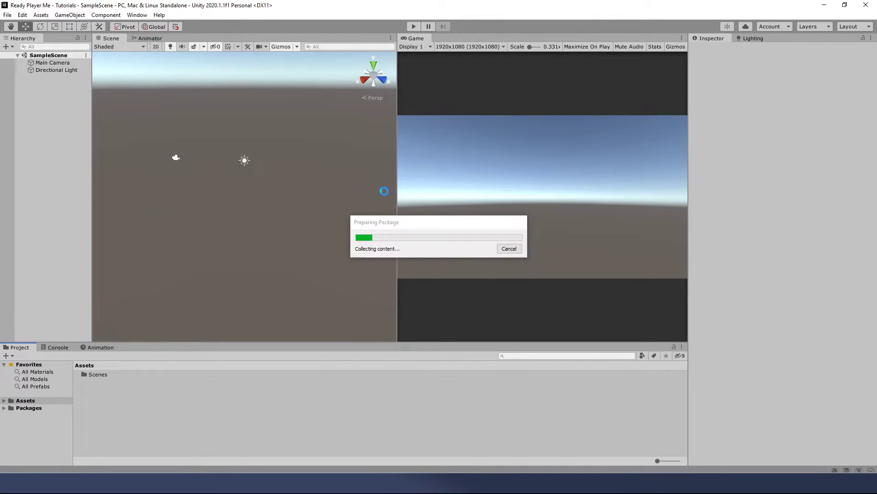
Review the package's file list and import all of its contents.
drag(409, 87, 226, 83)
drag(276, 98, 358, 95)
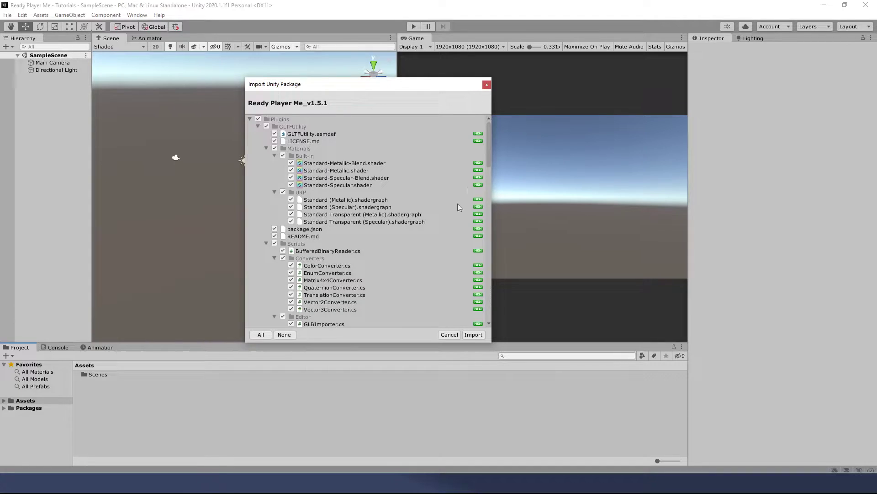
mouse_move(489, 131)
mouse_down()
mouse_move(492, 289)
mouse_move(490, 127)
mouse_up()
drag(487, 148, 484, 304)
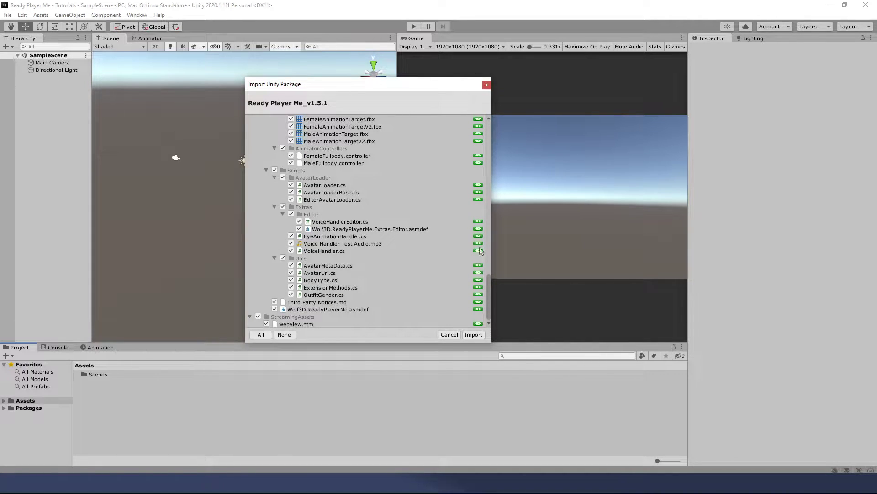
drag(489, 276, 484, 120)
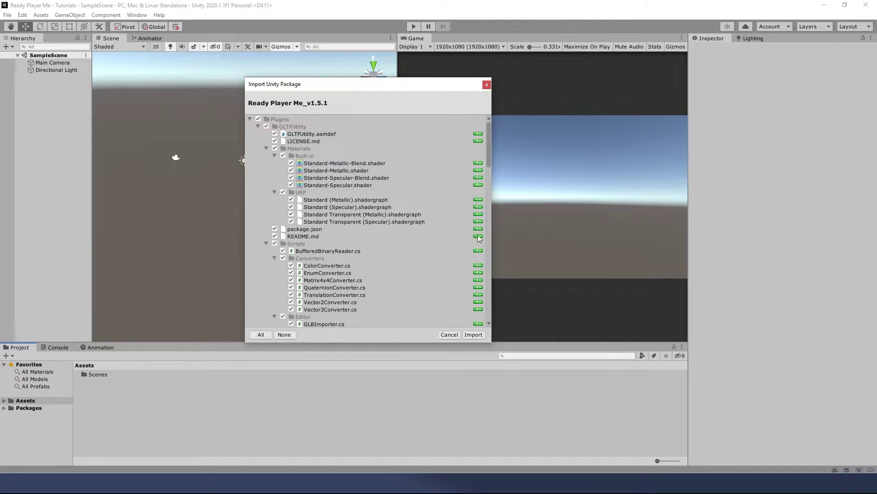
click(474, 334)
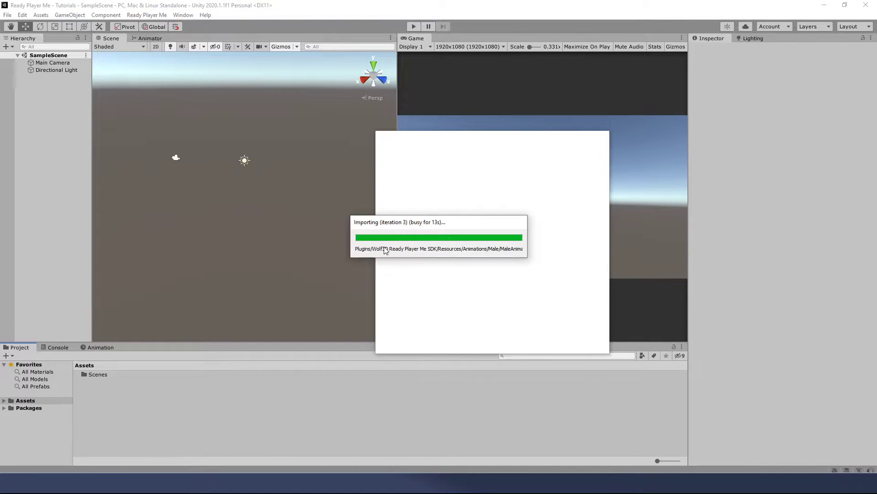
Move the auto-opened Avatar Loader window aside, then close it.
drag(490, 135, 373, 102)
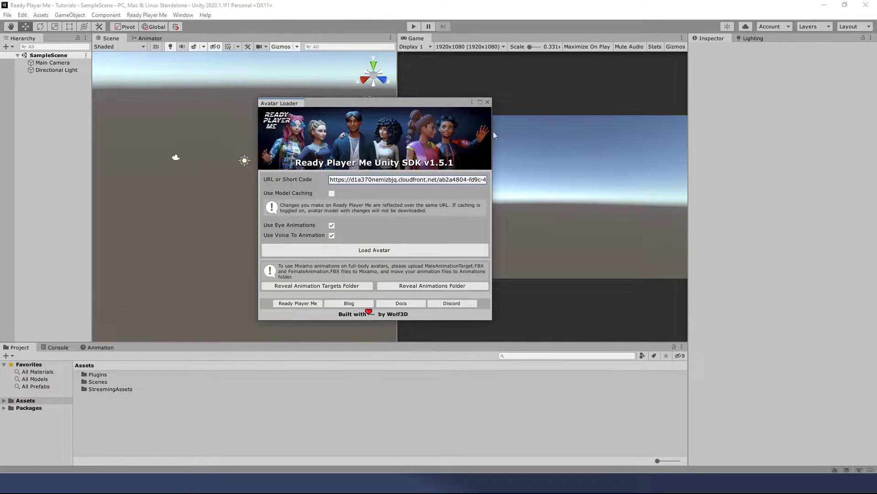
click(487, 102)
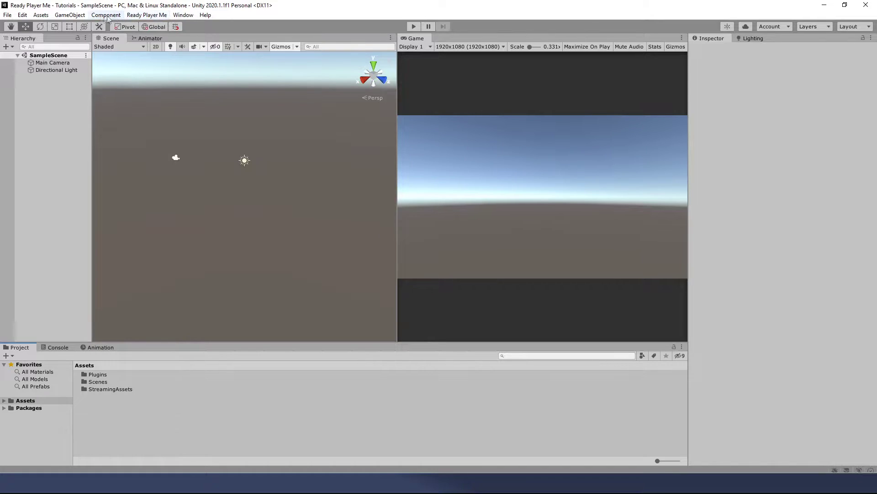
Open Ready Player Me > Avatar Loader and shift its window slightly right.
click(148, 17)
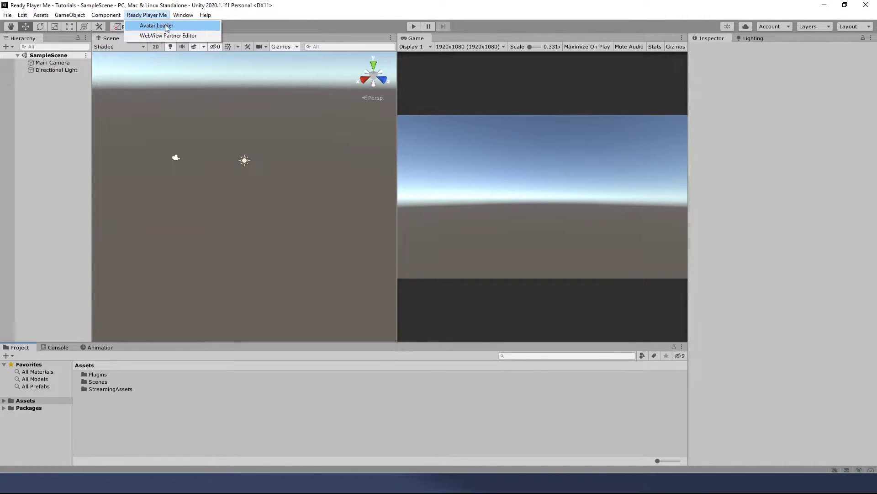
click(163, 26)
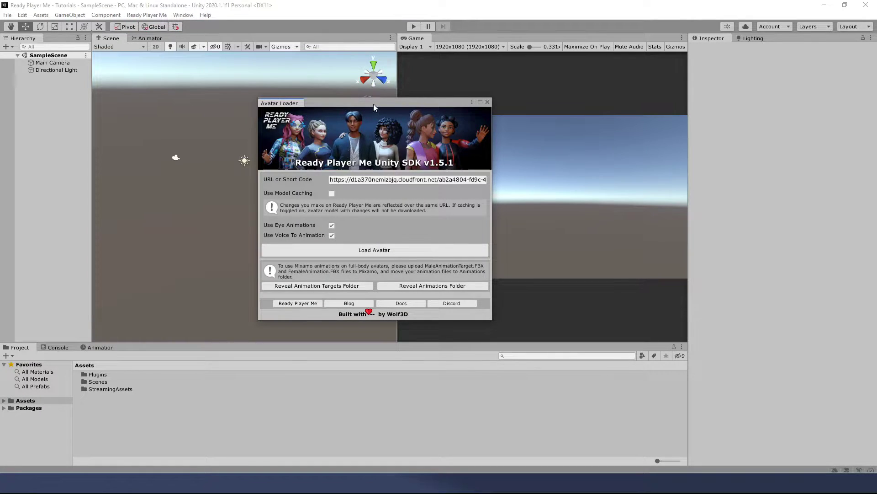
drag(373, 103, 396, 98)
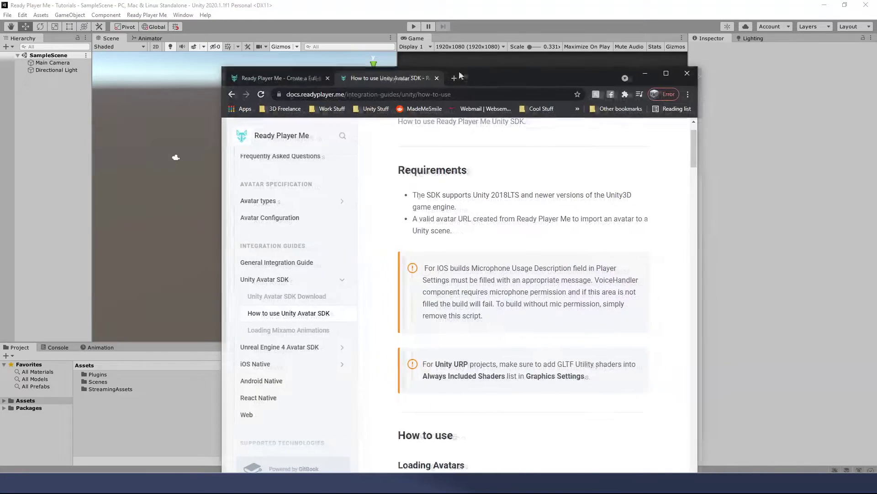
Copy the avatar's download link from the Ready Player Me tab and paste it into the Avatar Loader.
click(288, 78)
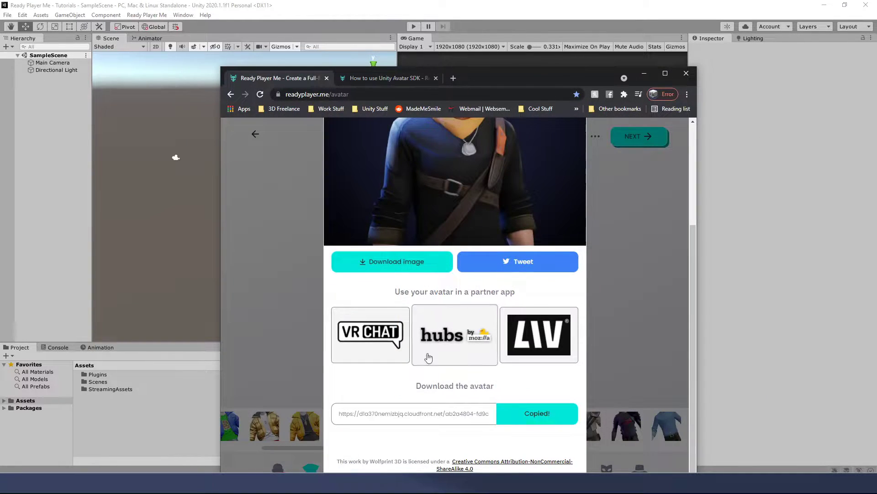
click(548, 411)
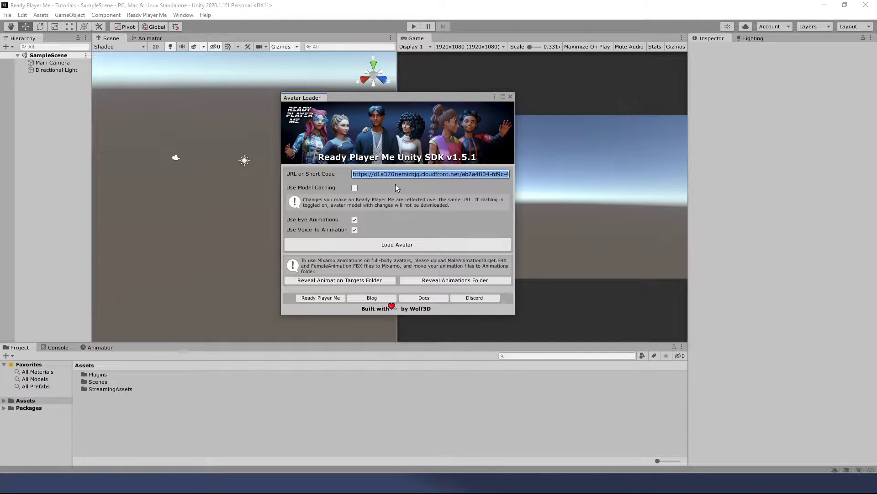
key(ctrl+v)
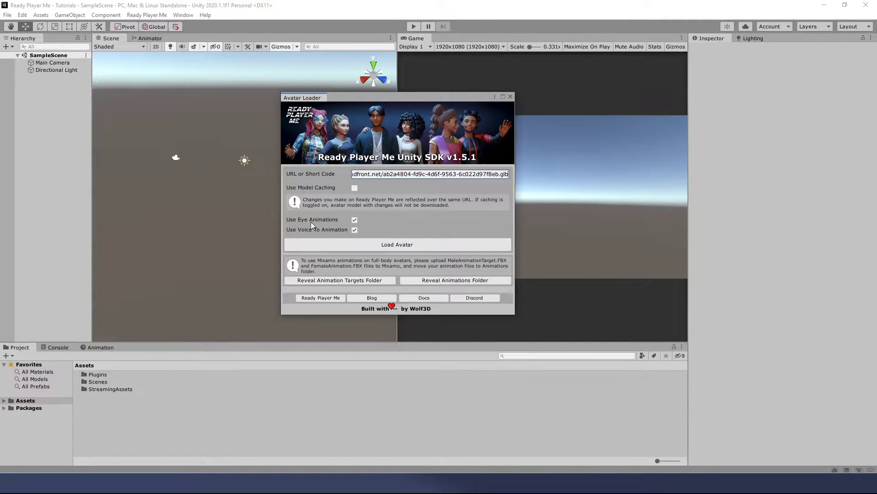
mouse_move(318, 223)
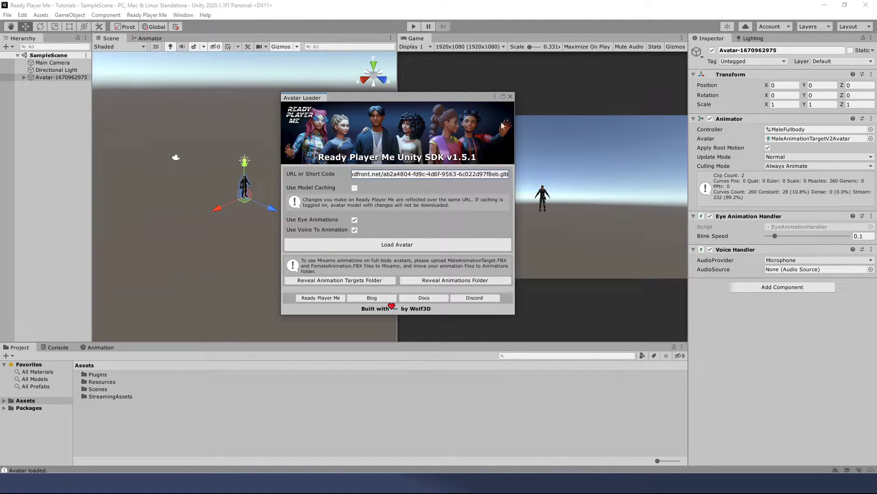
Close the Avatar Loader and get a close, framed, lit scene view of the avatar.
click(511, 97)
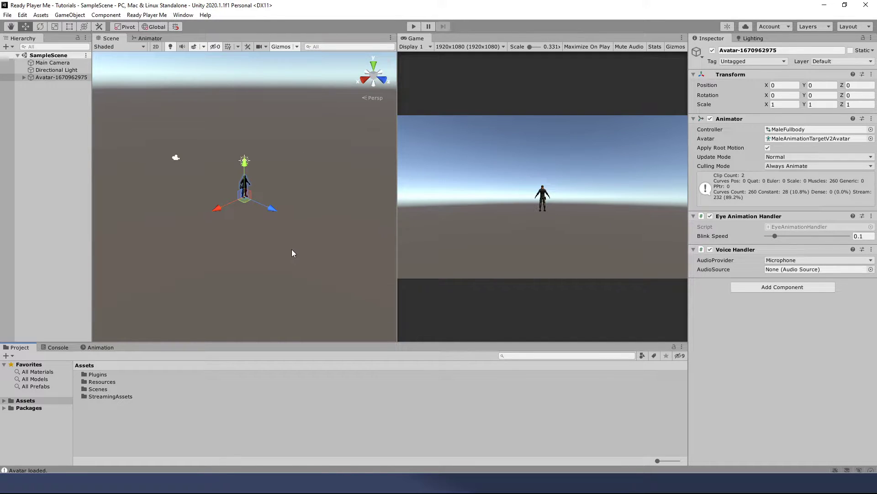
alt+drag(292, 249, 305, 238)
key(f)
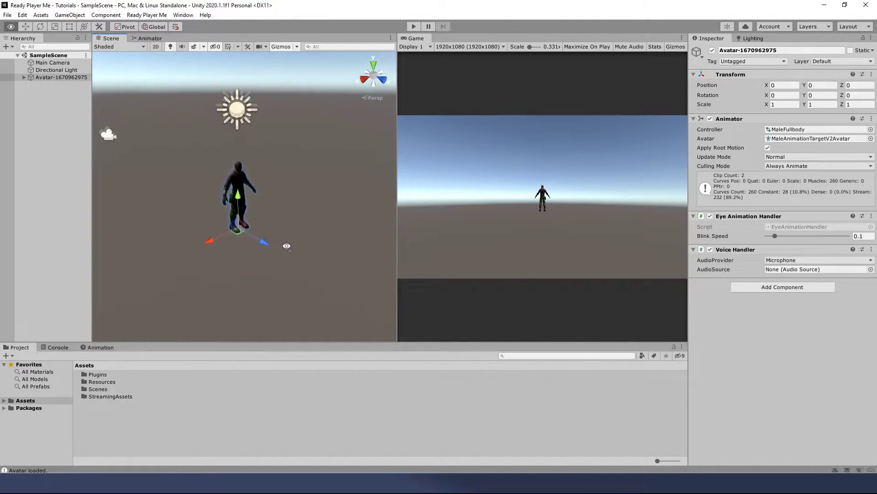
click(170, 47)
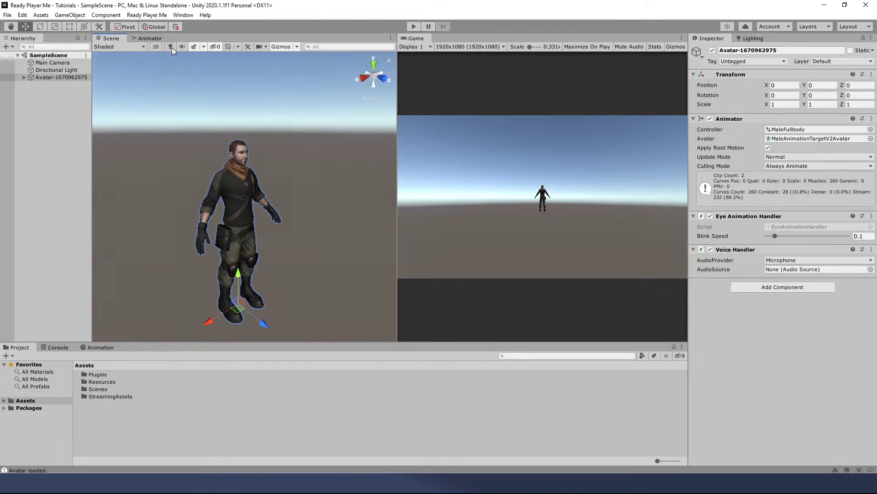
alt+drag(256, 206, 193, 197)
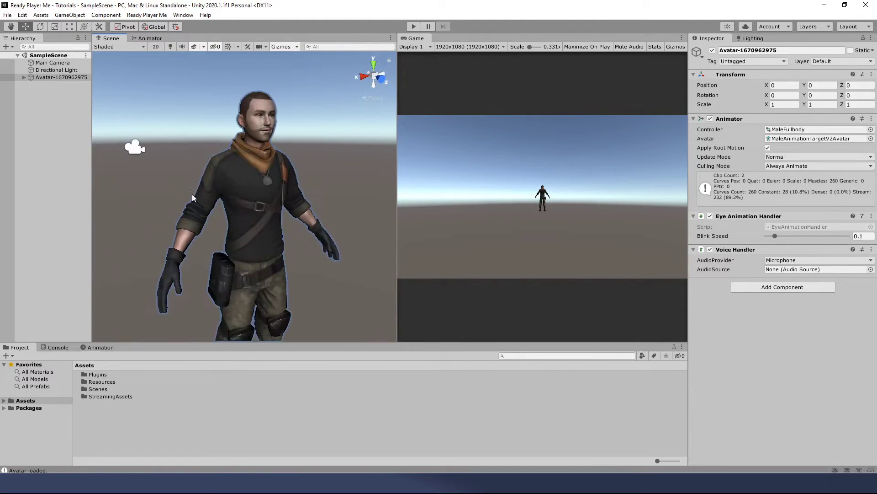
Widen the Hierarchy, select the avatar's Inspector name field, and enter Play mode.
drag(91, 116, 144, 117)
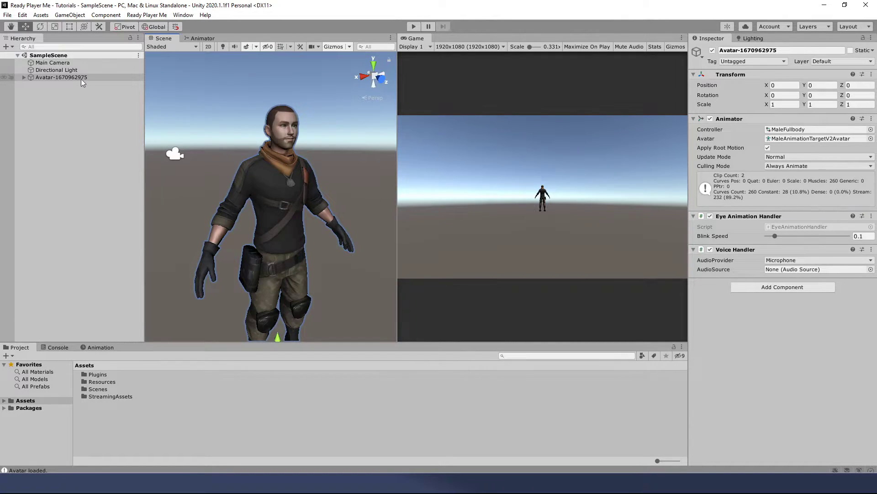
click(750, 50)
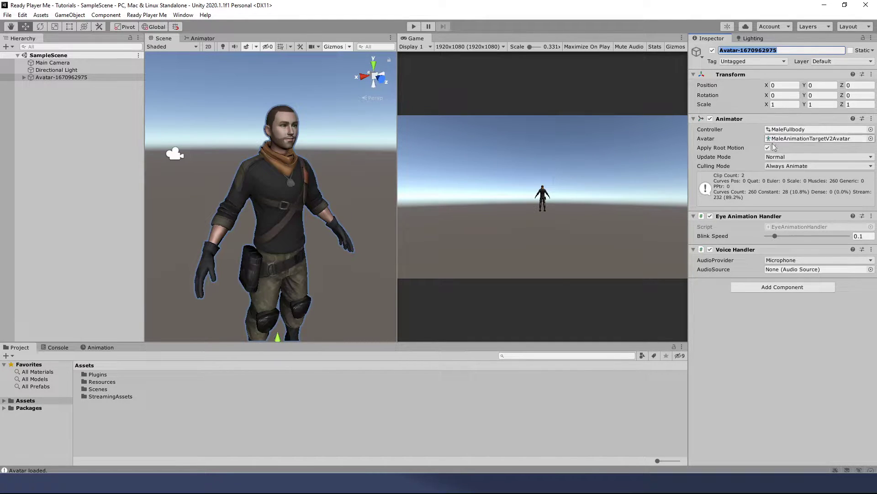
key(ctrl+p)
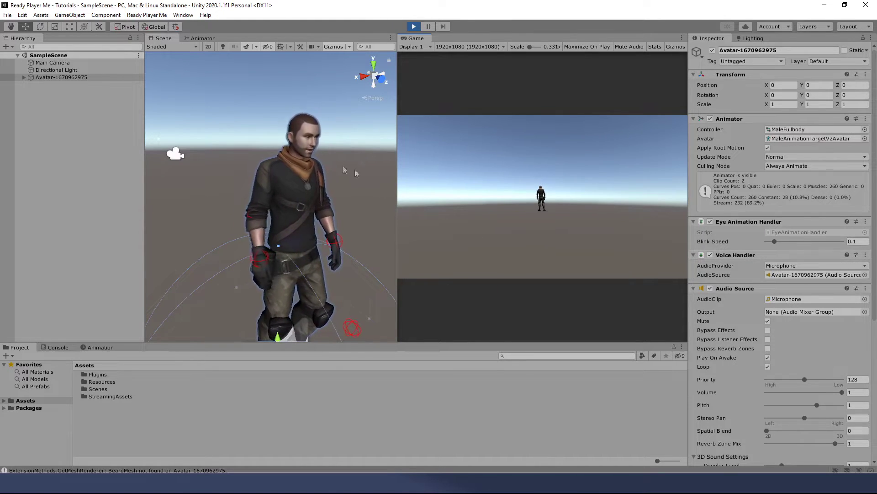
View the avatar's face up close, keep Microphone as audio provider, and exit Play mode.
right_drag(296, 154, 316, 174)
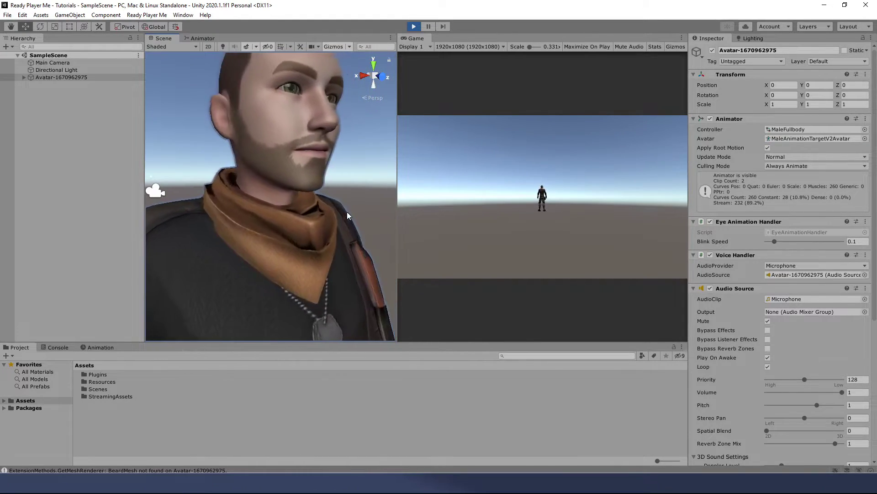
right_drag(346, 212, 309, 230)
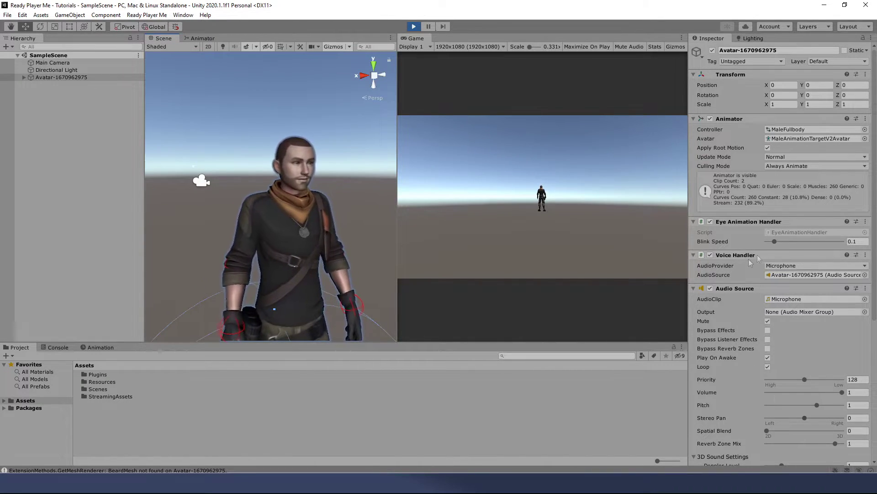
click(787, 267)
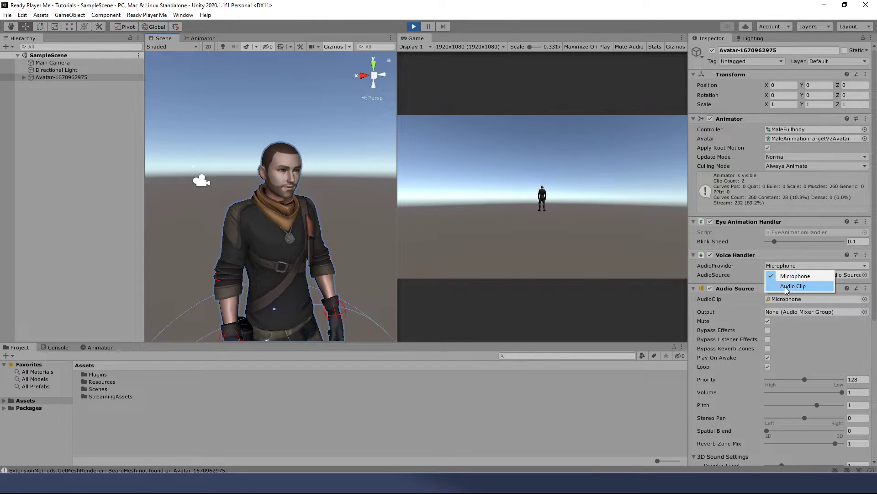
click(696, 162)
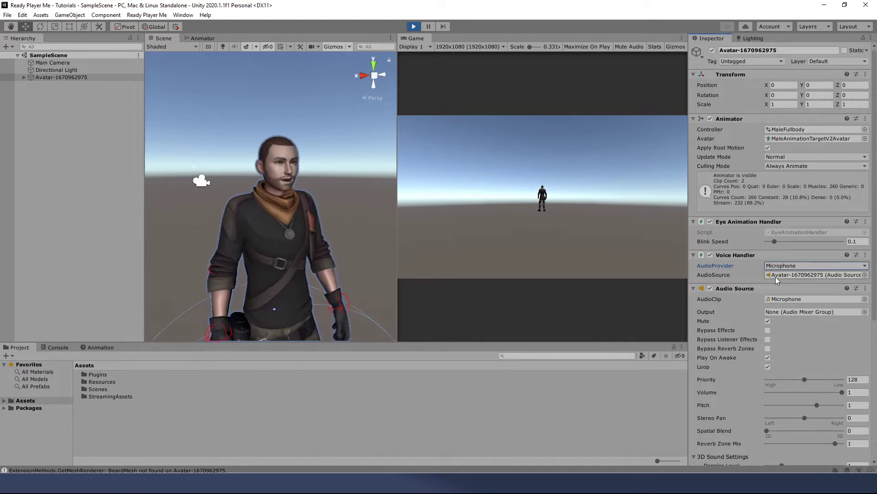
click(413, 27)
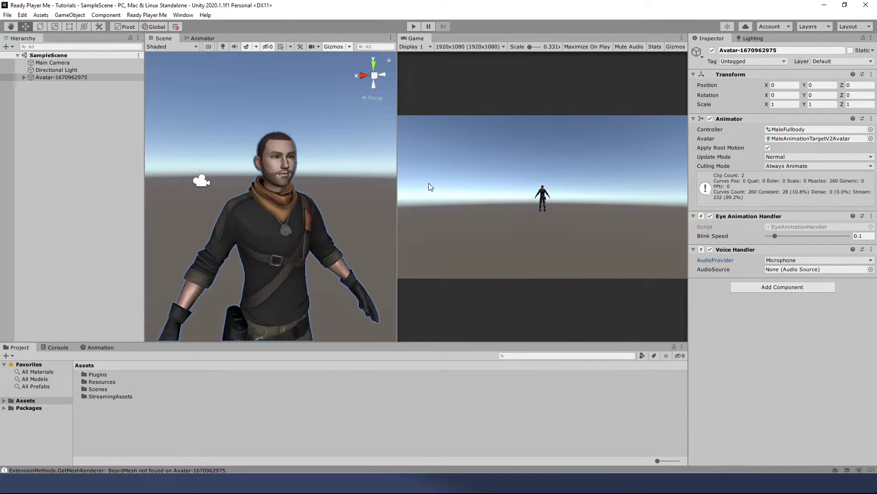
Frame the whole avatar, open Assets/Resources/Avatars, and preview the avatar's .glb model enlarged.
scroll(341, 182, down, 5)
alt+drag(342, 182, 277, 231)
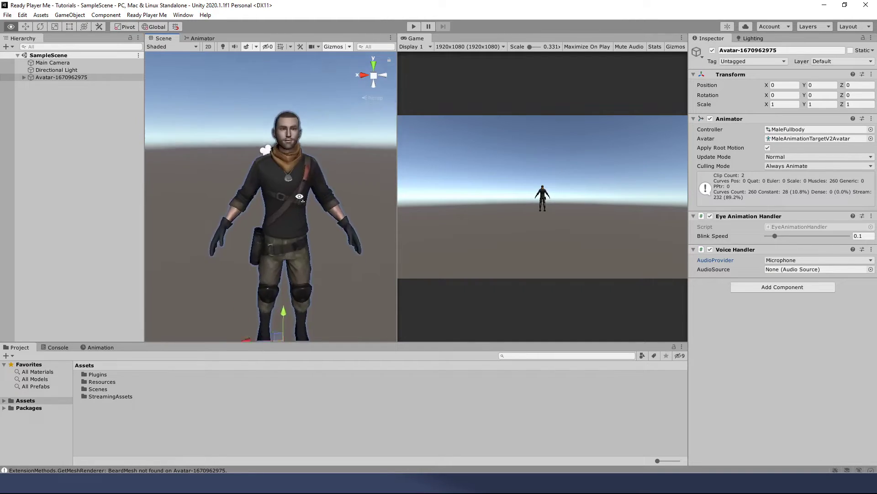
scroll(300, 197, down, 2)
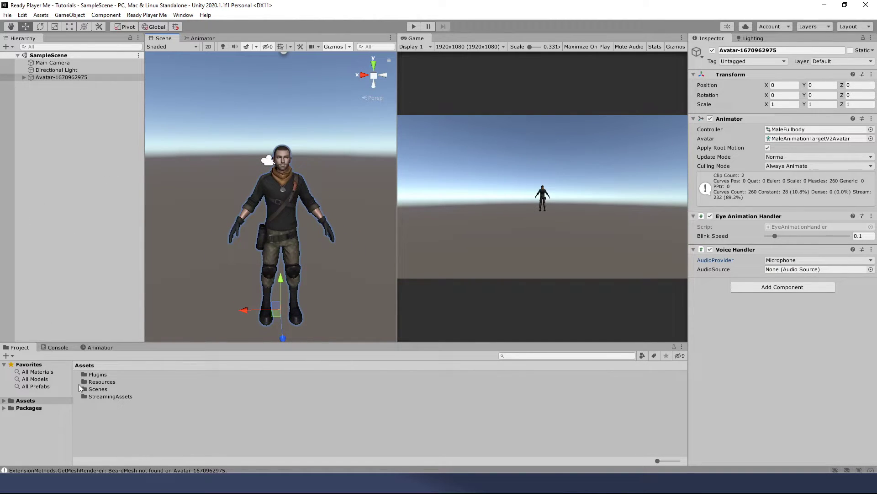
click(93, 368)
double_click(103, 383)
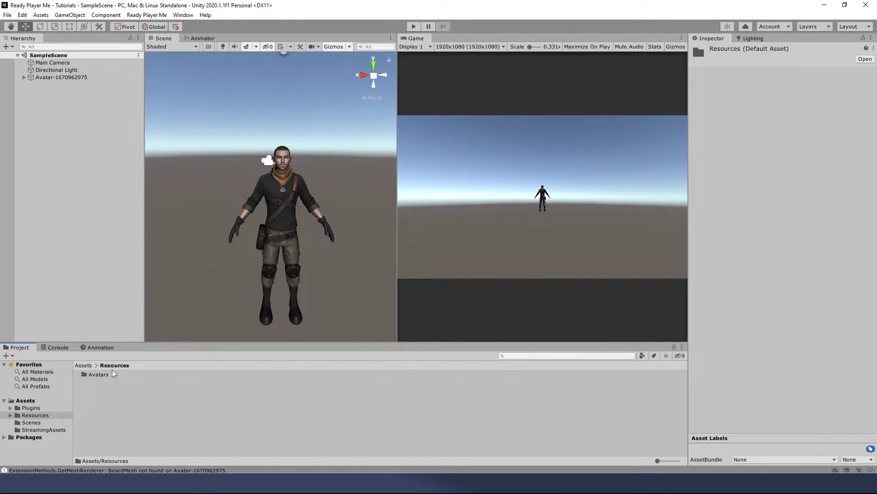
double_click(93, 374)
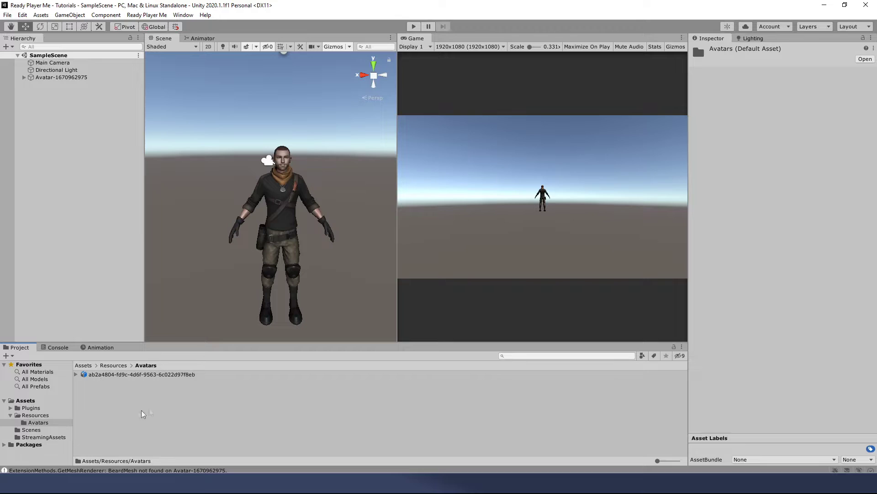
click(122, 376)
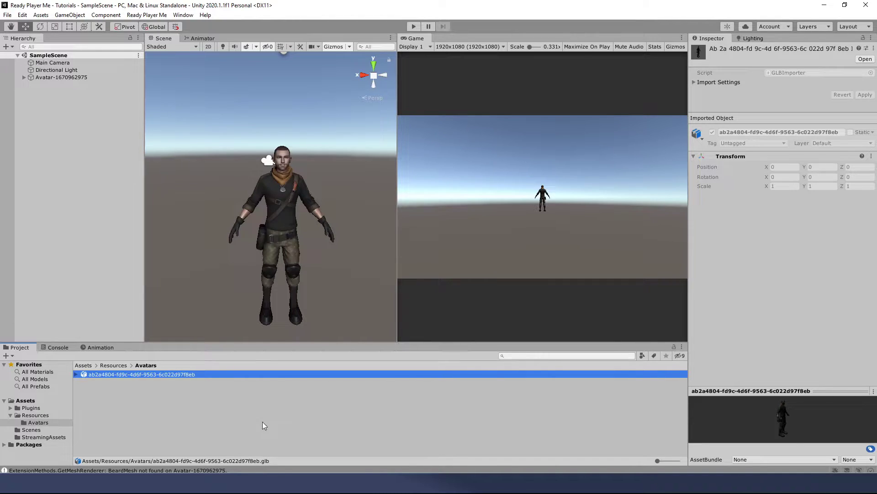
drag(731, 391, 732, 222)
drag(760, 294, 719, 290)
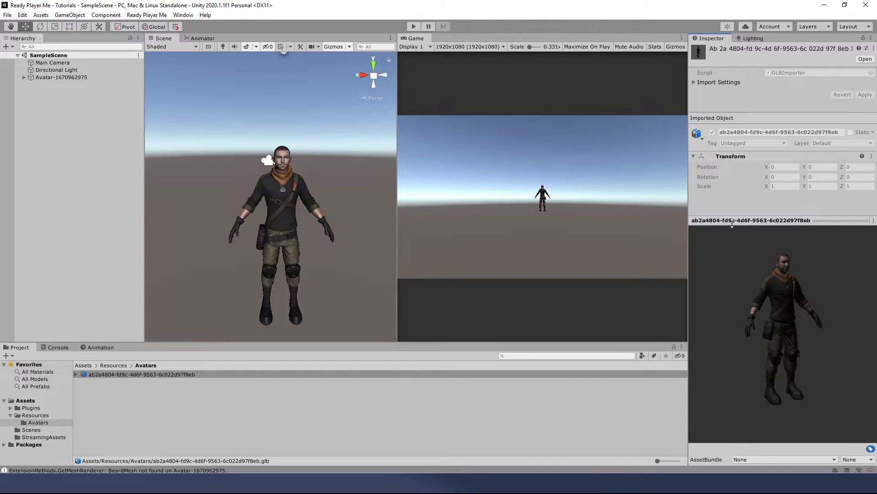
drag(732, 223, 722, 430)
click(726, 460)
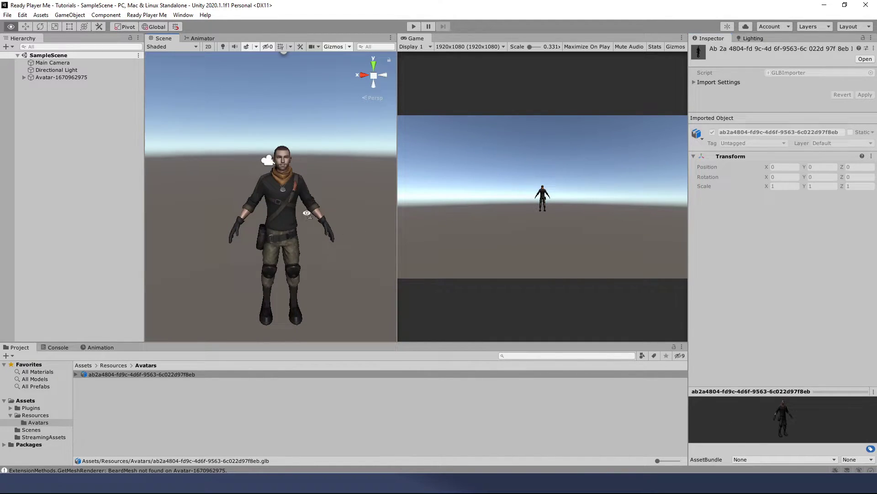
right_drag(311, 201, 303, 209)
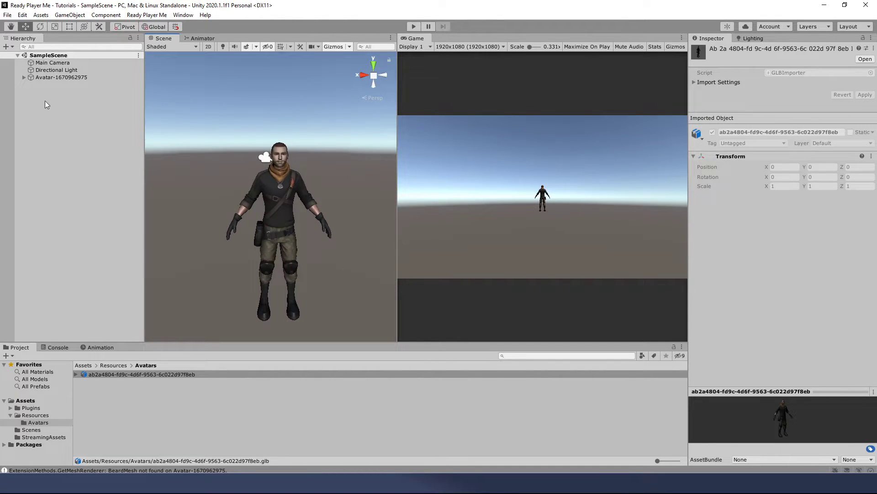
Expand the avatar in the Hierarchy, move in closer, and enter Play mode.
click(24, 78)
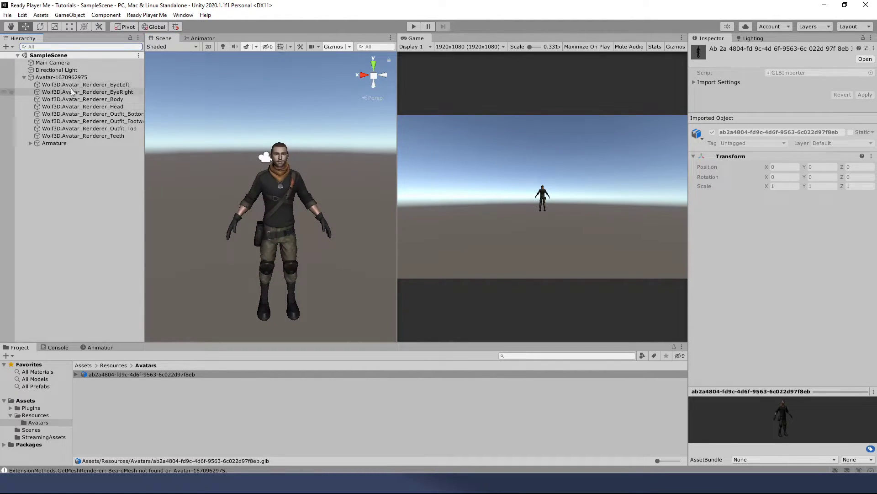
alt+drag(269, 207, 311, 231)
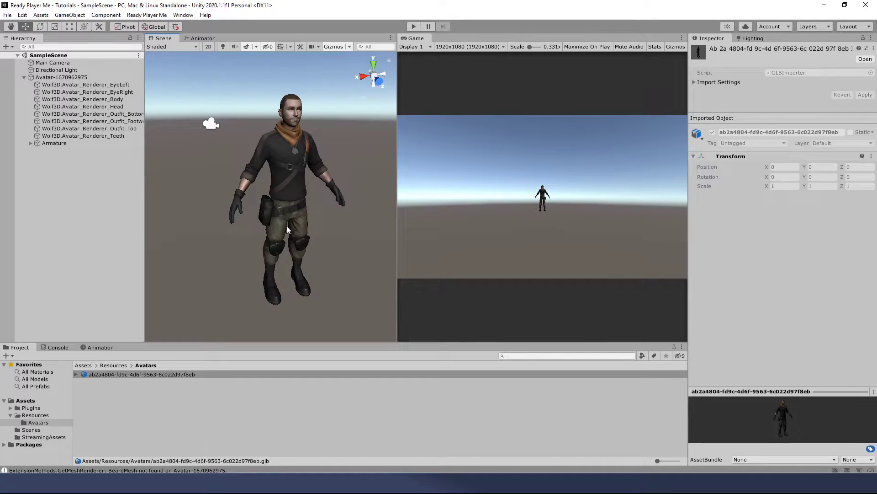
alt+drag(287, 226, 262, 217)
key(ctrl+p)
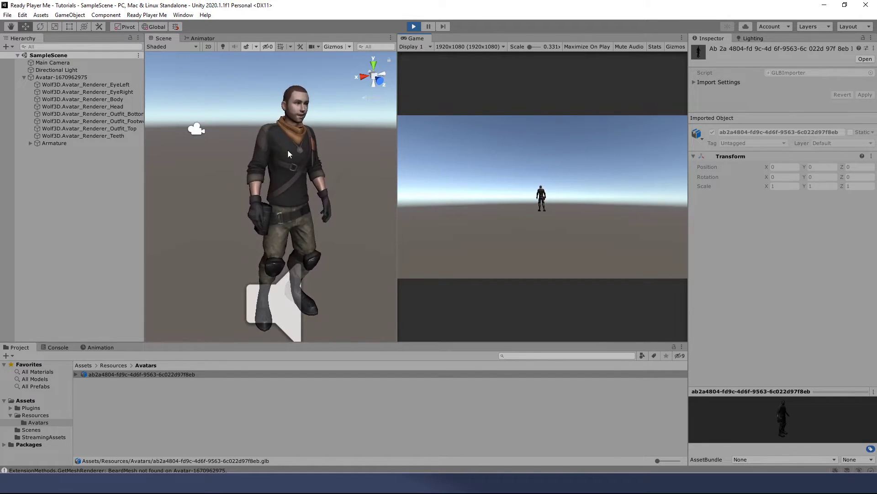
Select the head, eye and teeth renderers and toggle their visibility off and on.
click(91, 100)
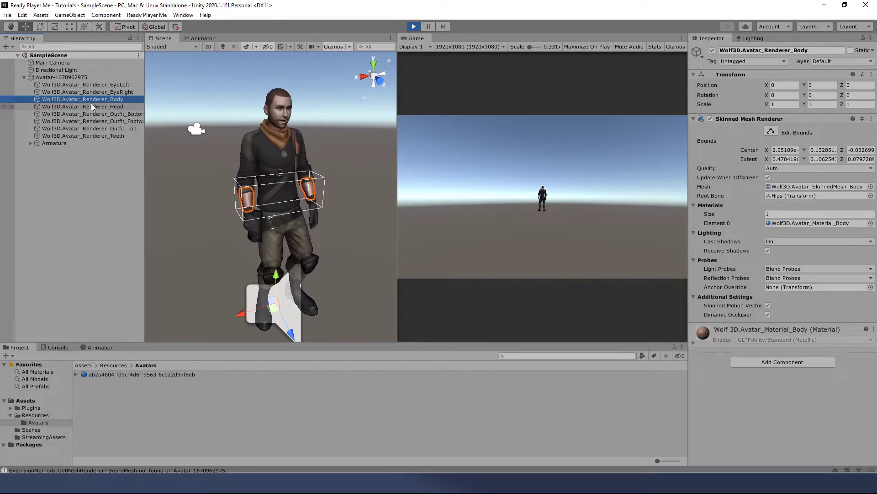
click(93, 106)
ctrl+click(114, 94)
ctrl+click(114, 86)
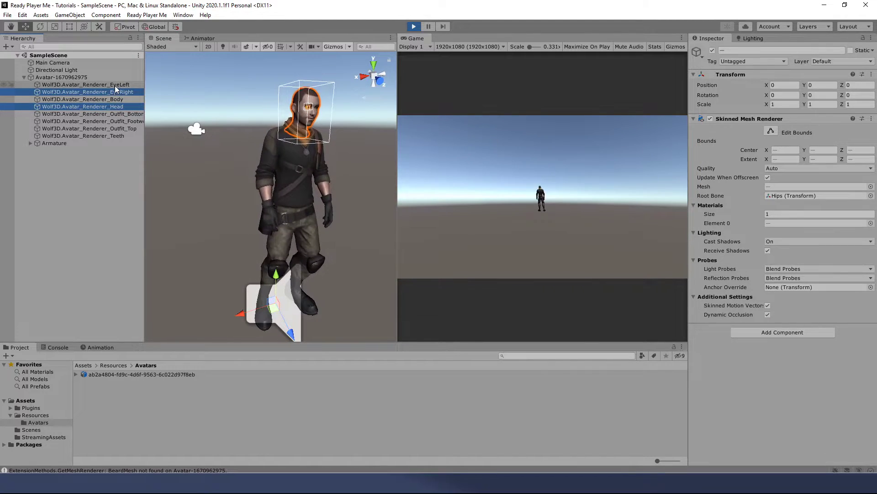
ctrl+click(106, 136)
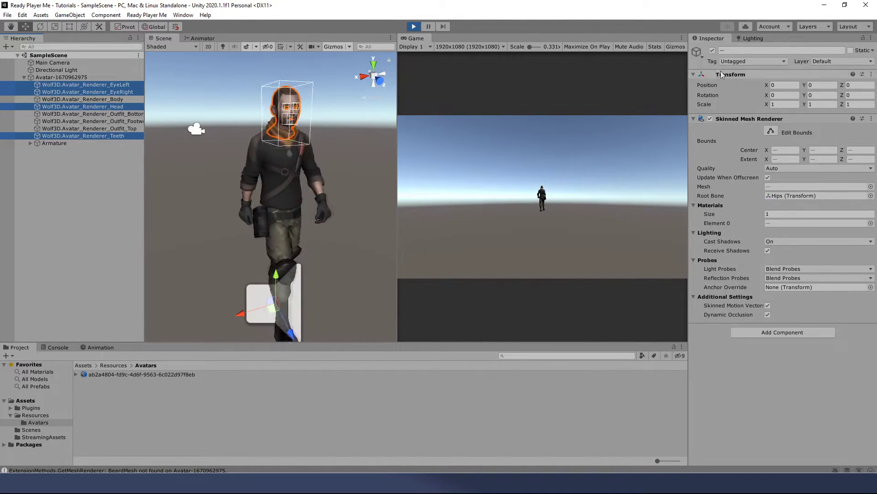
click(712, 50)
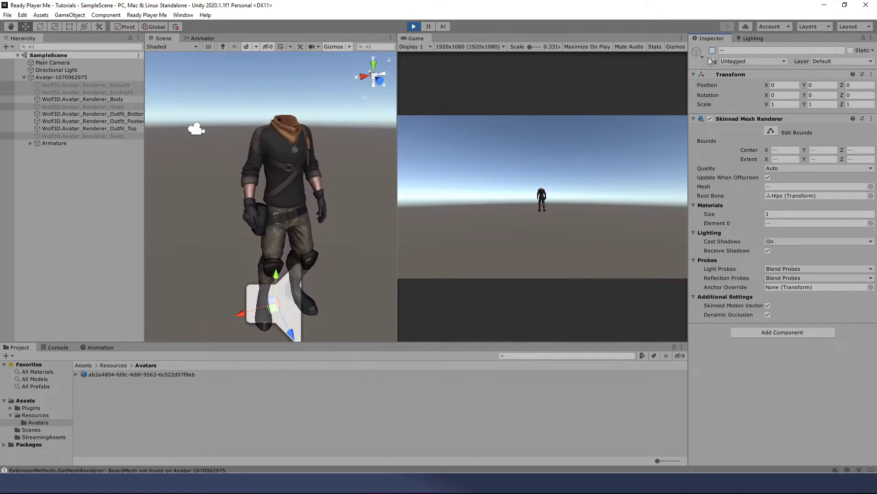
key(alt+shift+a)
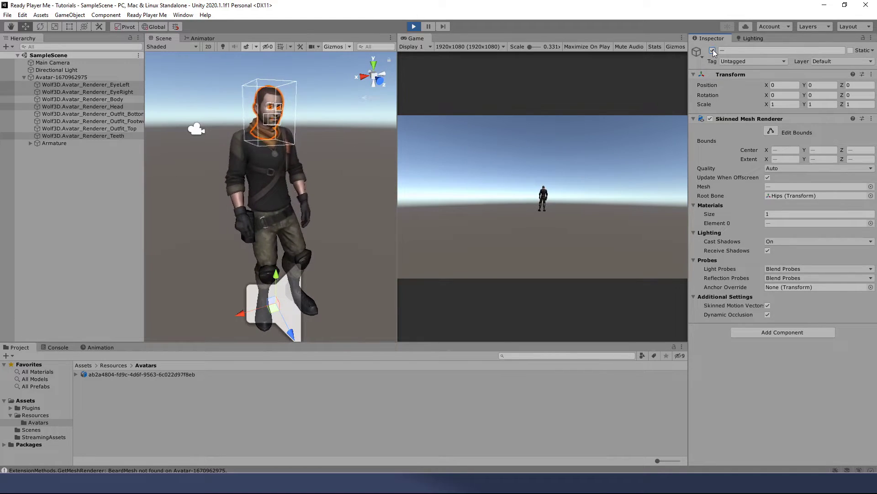
key(alt+shift+a)
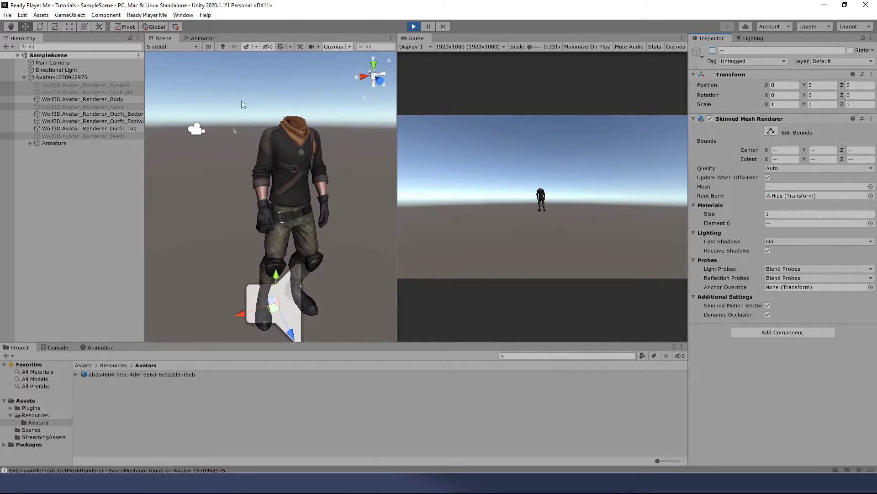
key(alt+shift+a)
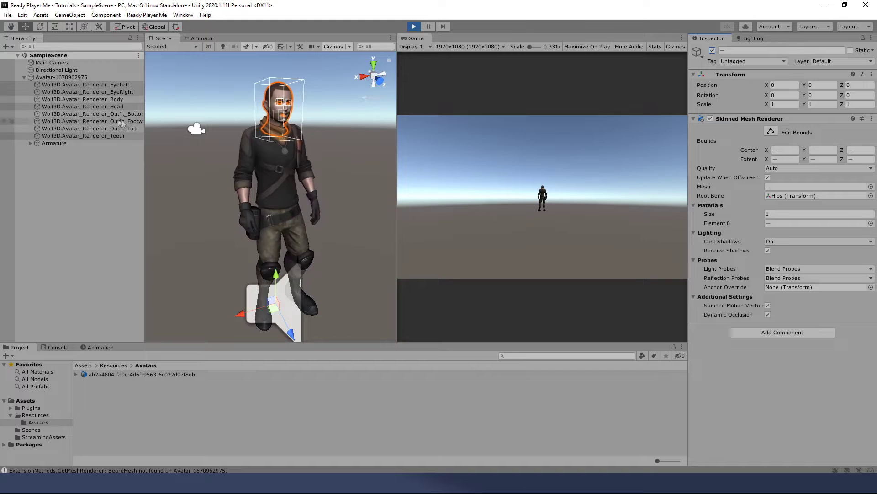
Hide and reshow the body, Outfit_Bottom, Outfit_Footwear and Outfit_Top renderers in turn.
click(107, 99)
click(712, 50)
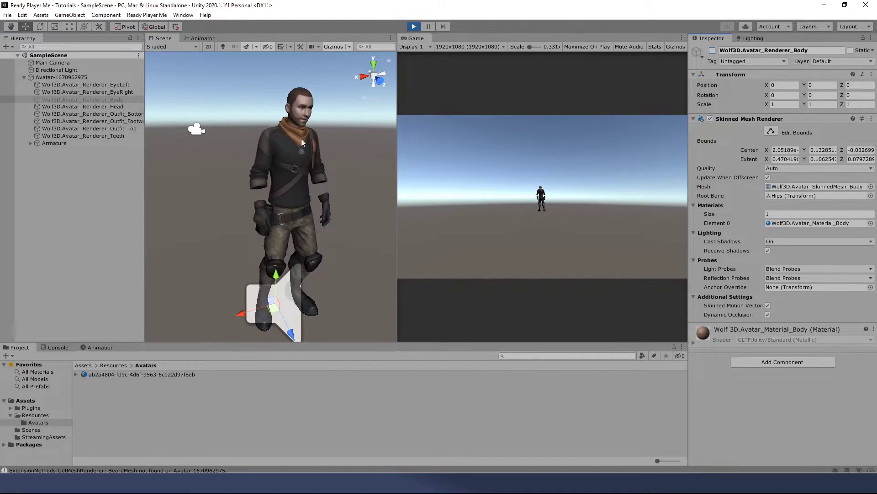
click(712, 50)
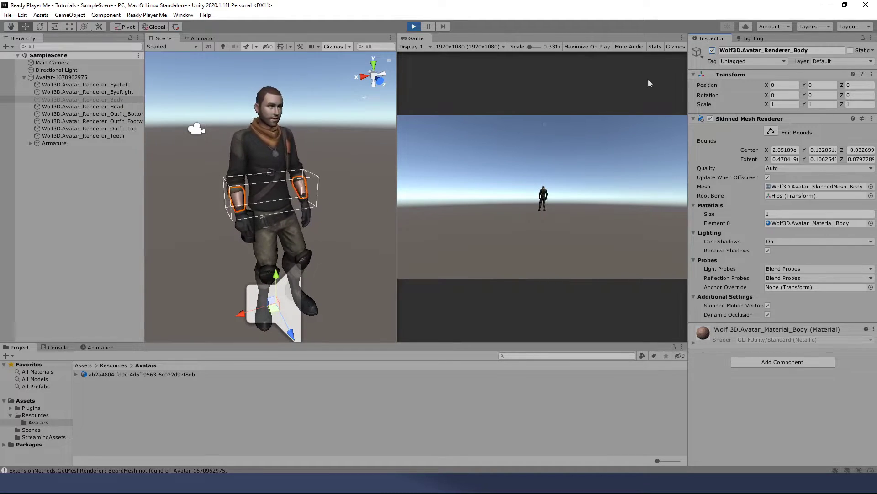
click(112, 113)
click(712, 50)
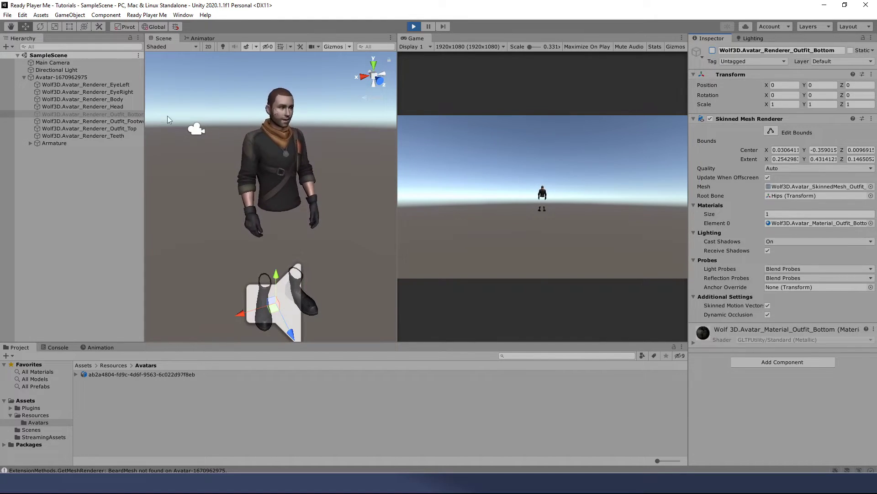
click(713, 50)
click(114, 121)
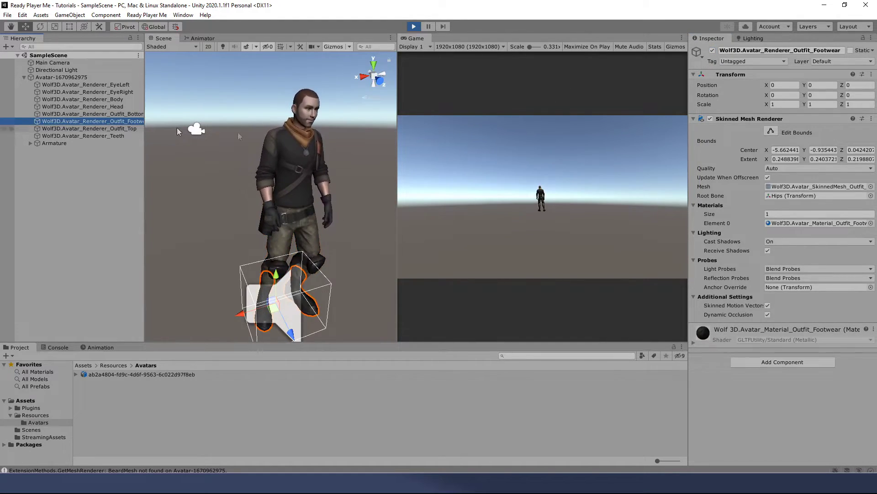
click(713, 50)
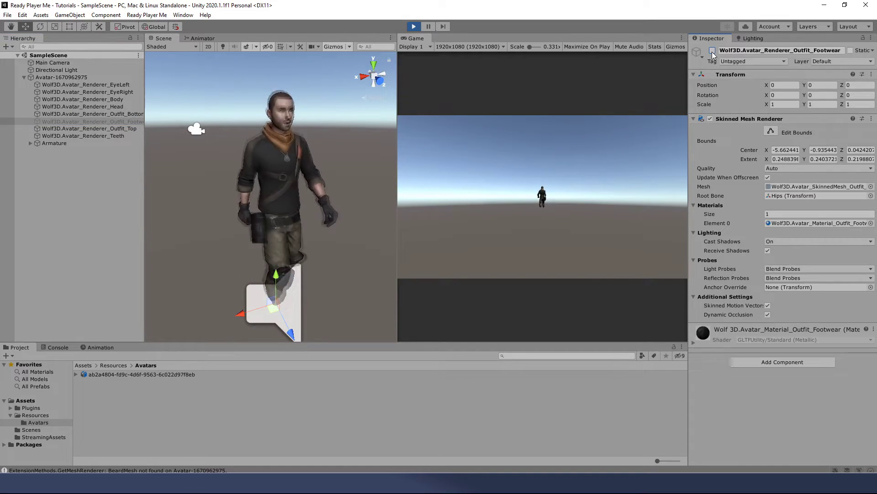
click(713, 50)
click(102, 130)
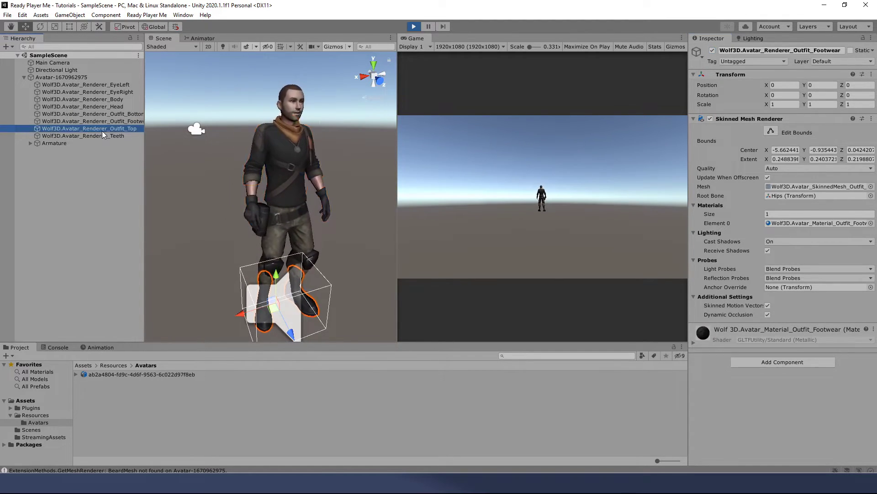
click(712, 50)
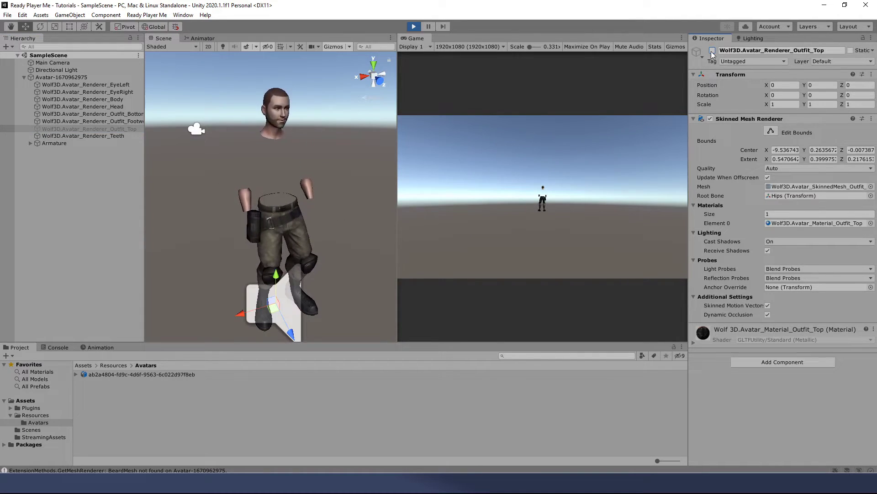
click(712, 50)
Check the teeth renderer settings, frame both eyes, then inspect the EyeLeft Skinned Mesh Renderer.
click(113, 137)
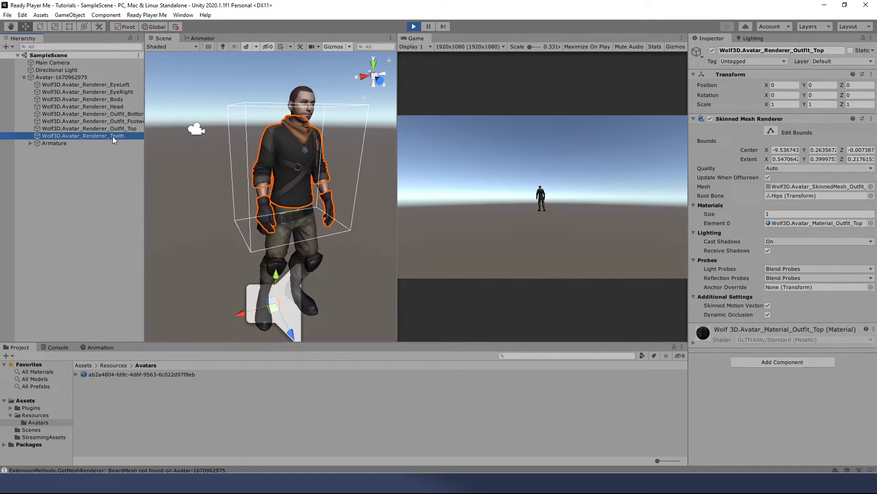
click(639, 62)
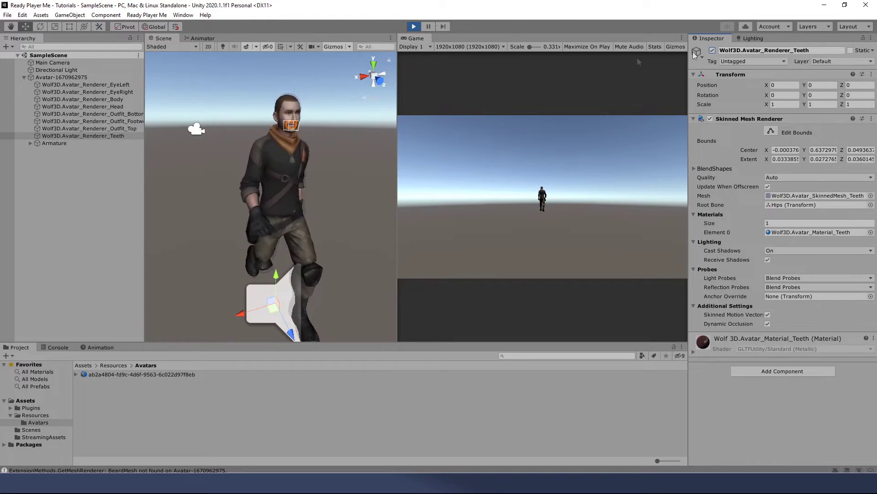
click(86, 84)
ctrl+click(120, 92)
alt+drag(316, 137, 335, 128)
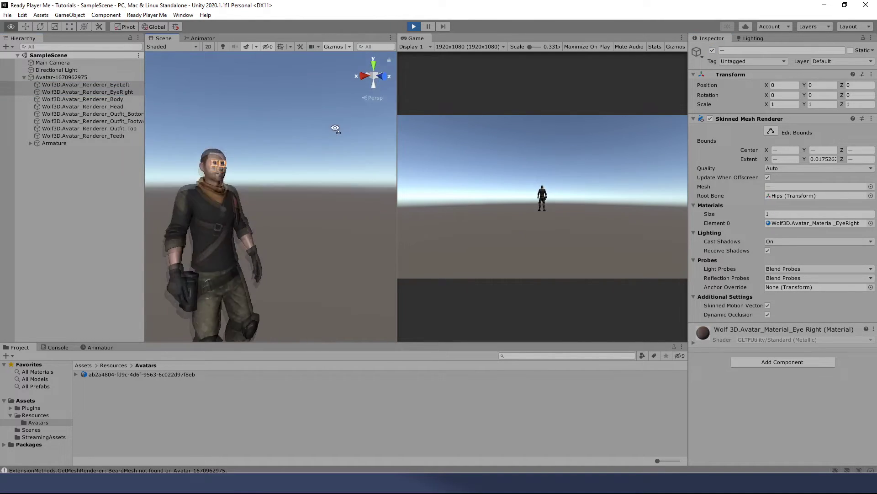
key(f)
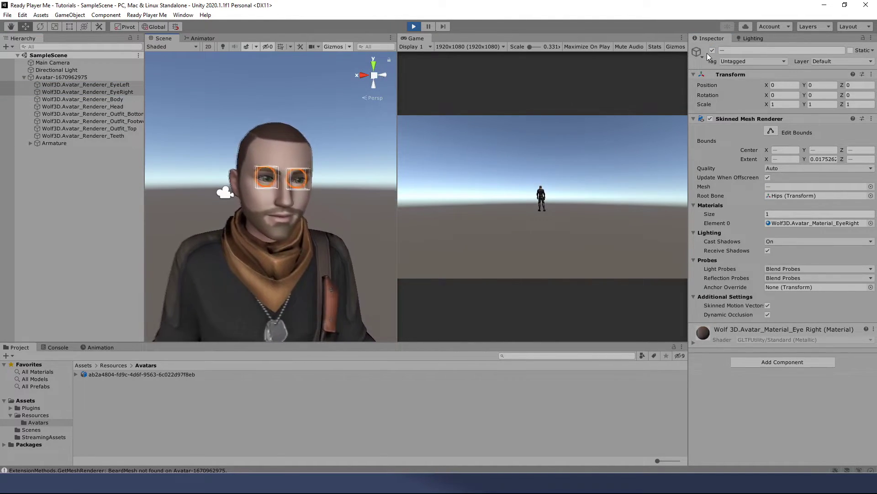
click(51, 210)
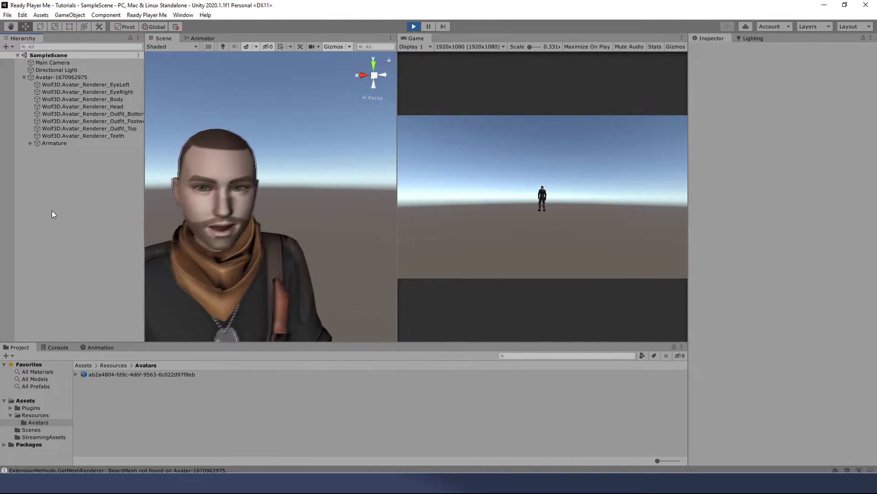
click(111, 85)
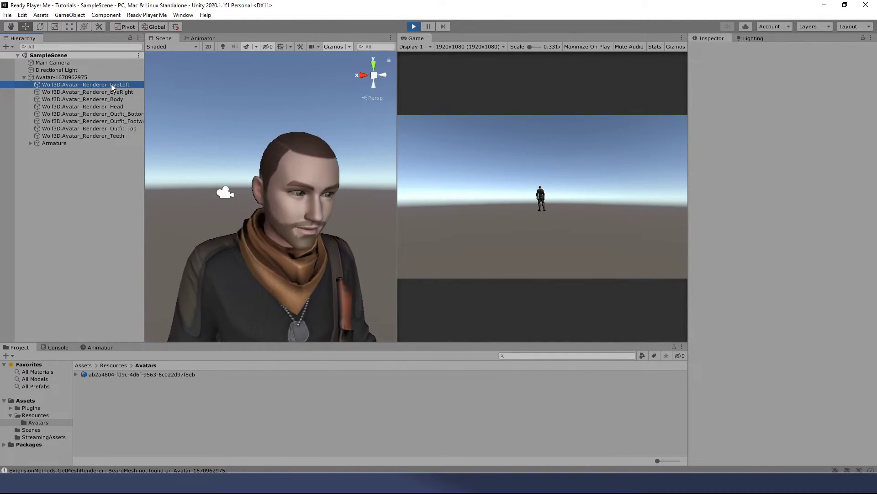
click(709, 53)
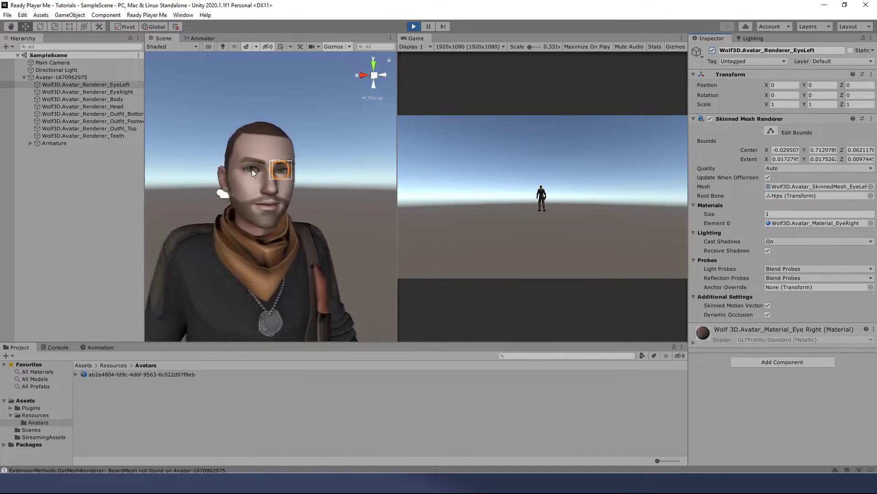
Select the avatar root, collapse its children, and fold the Voice Handler and Audio Source.
click(65, 78)
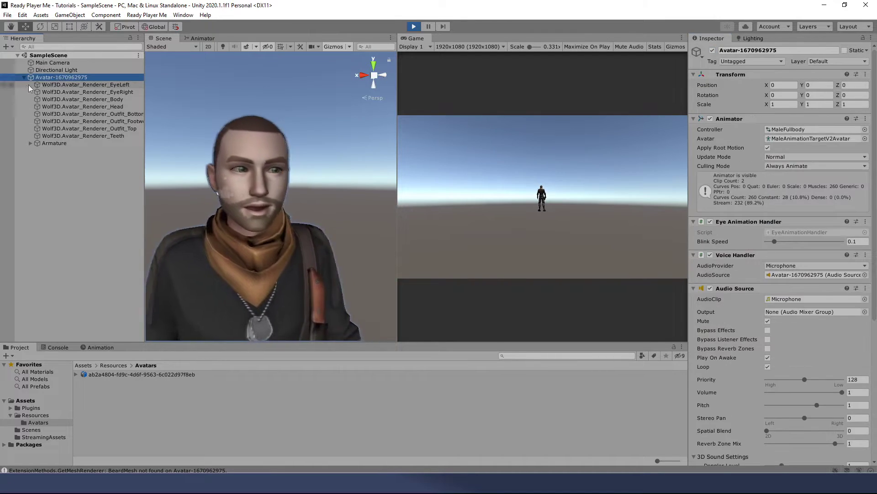
click(24, 78)
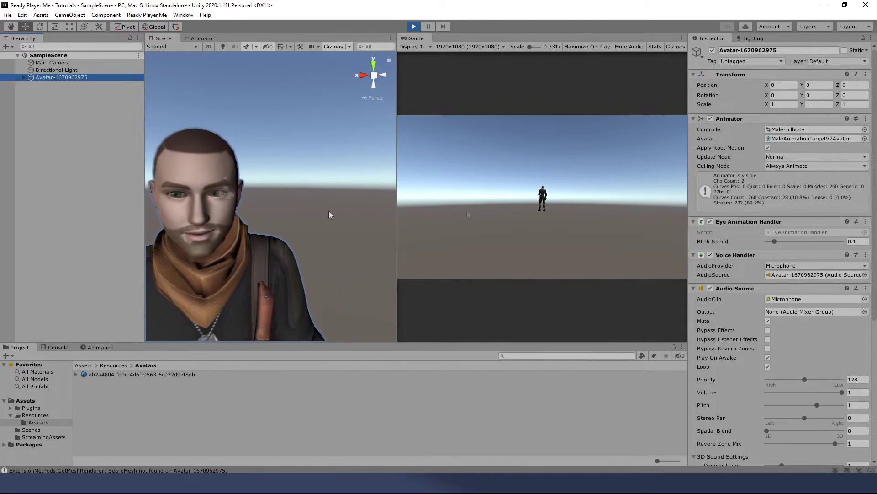
click(693, 288)
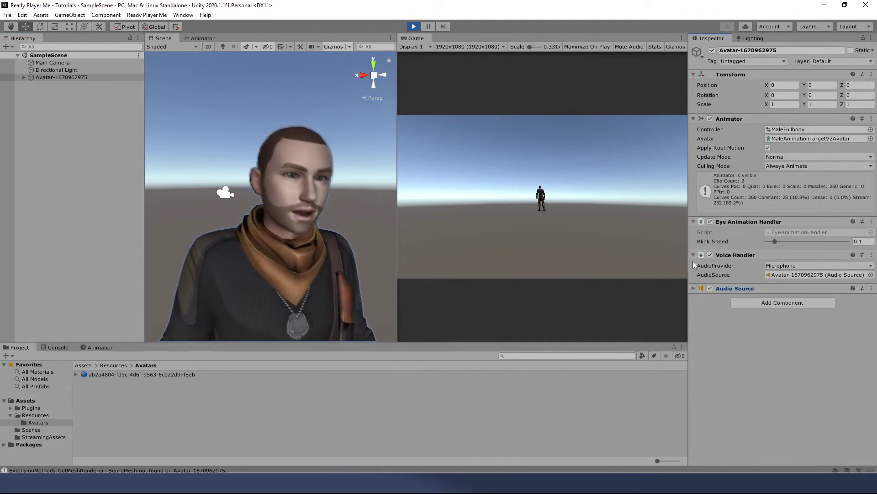
click(693, 255)
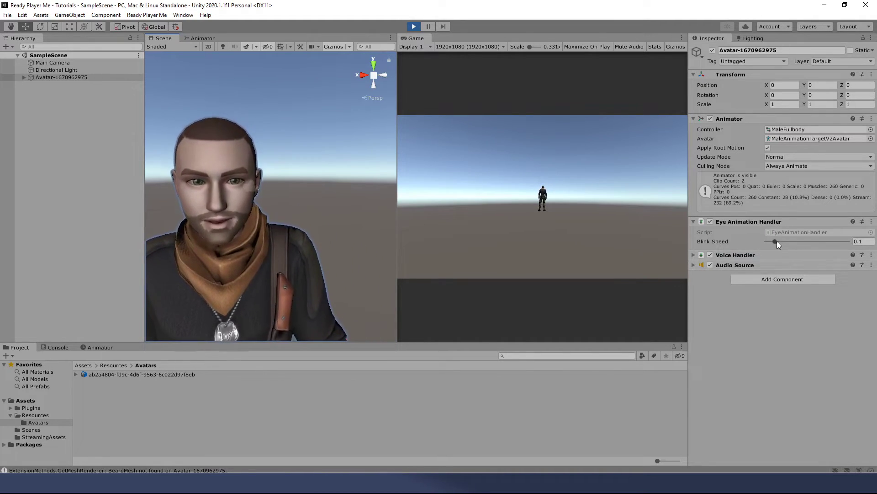
Try Blink Speed values around 0.674 and 1, settle on 0.032, then reexpand the voice settings.
drag(776, 240, 821, 241)
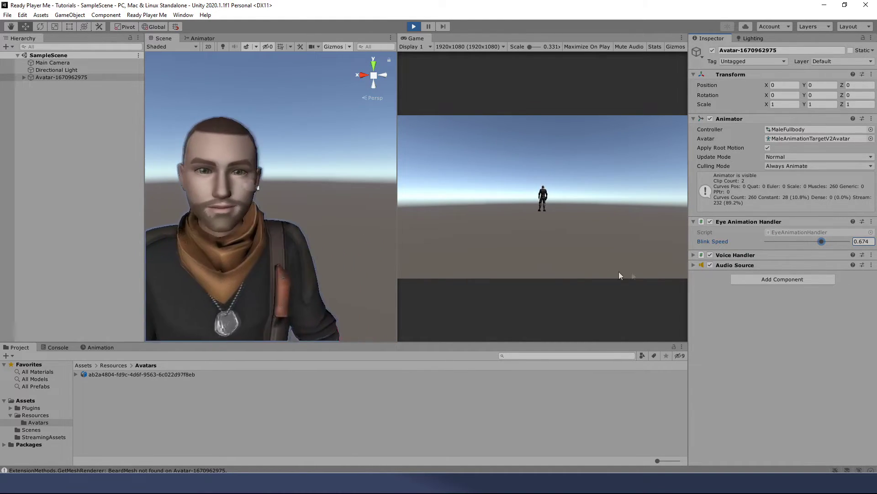
drag(815, 245, 759, 242)
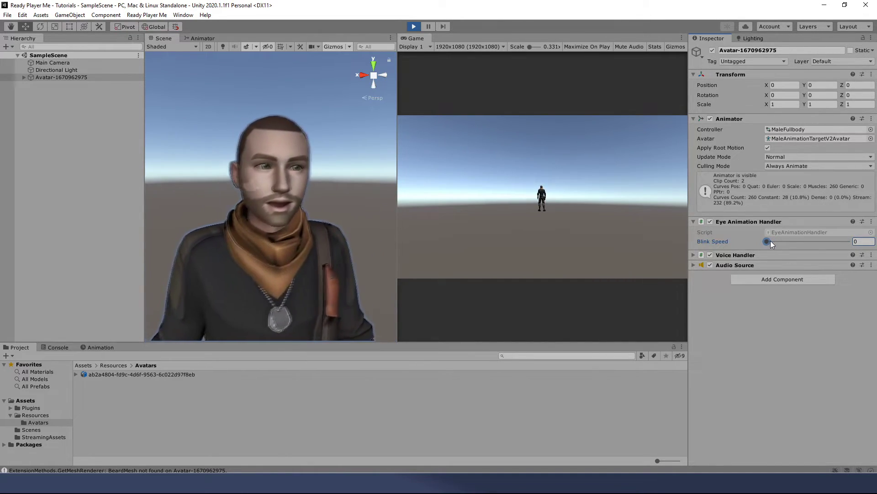
click(771, 241)
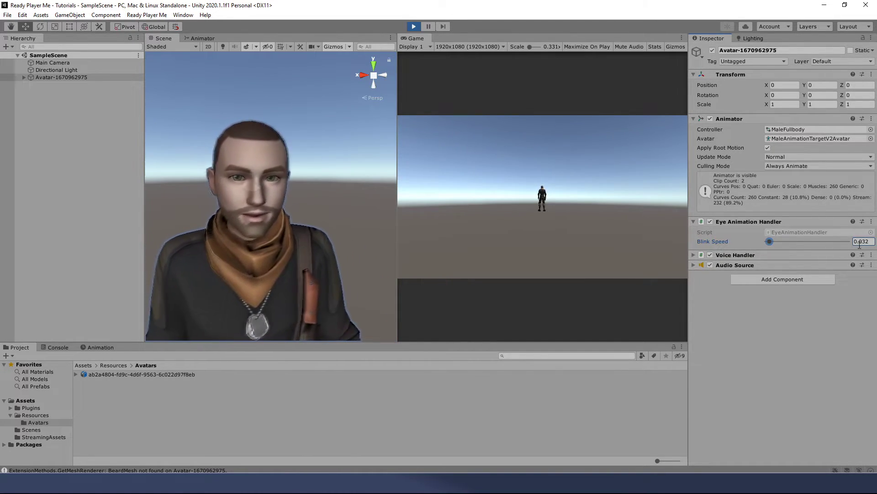
click(693, 265)
click(693, 254)
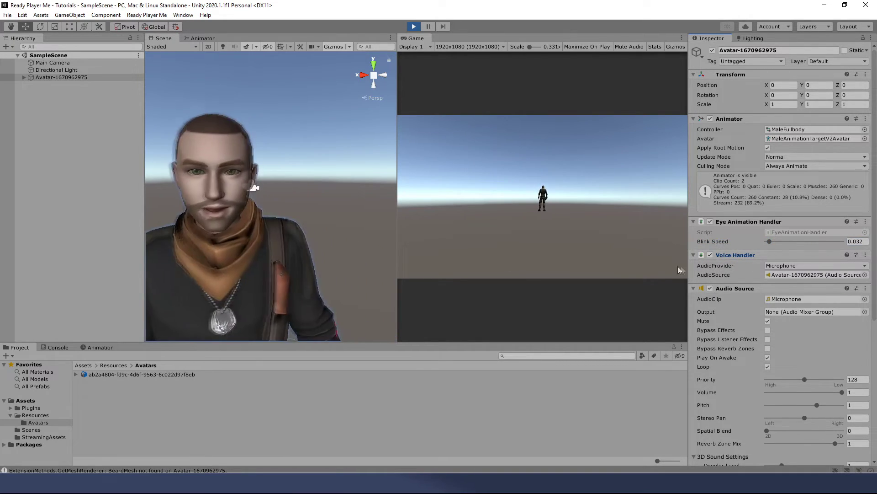
scroll(739, 311, down, 3)
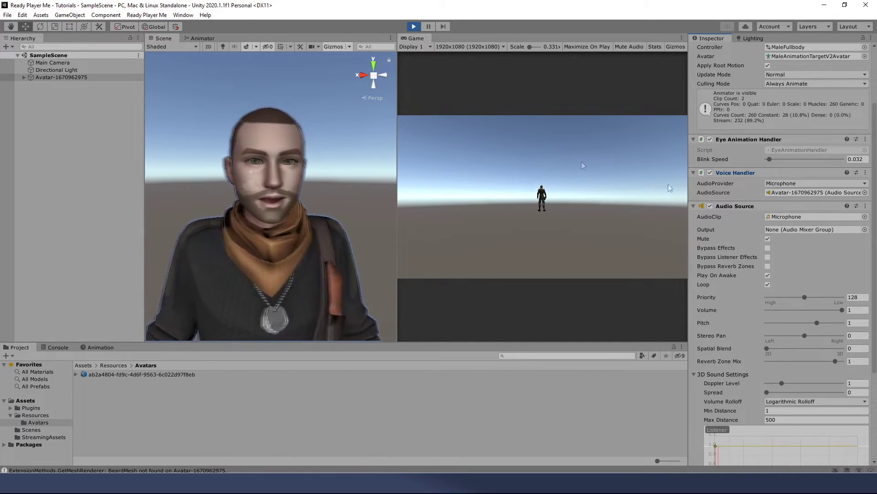
Exit Play mode and set the Voice Handler's AudioProvider to Audio Clip.
key(ctrl+p)
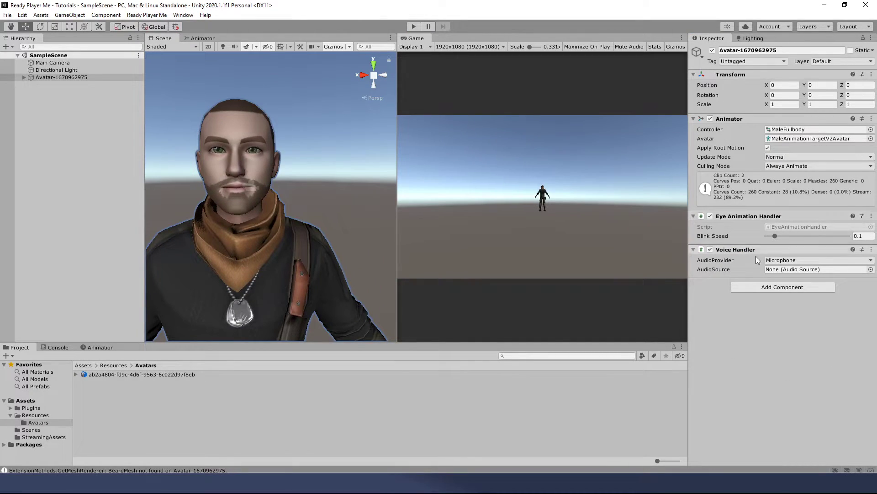
click(822, 259)
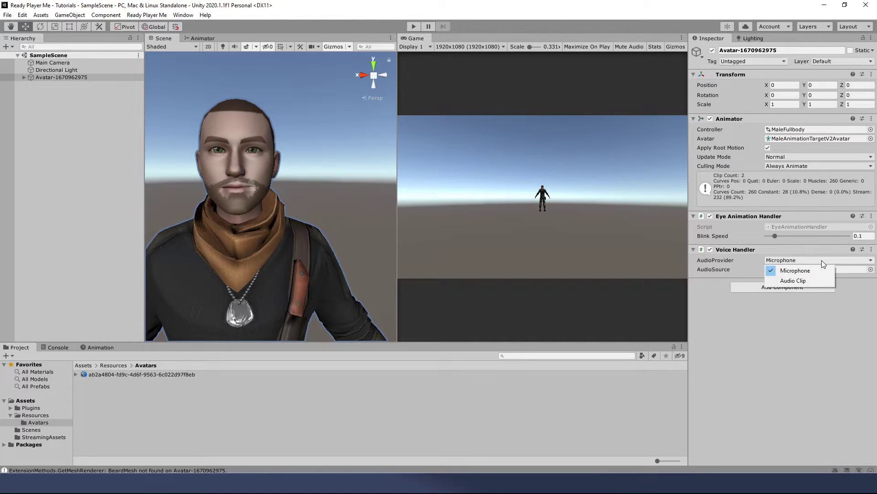
click(798, 282)
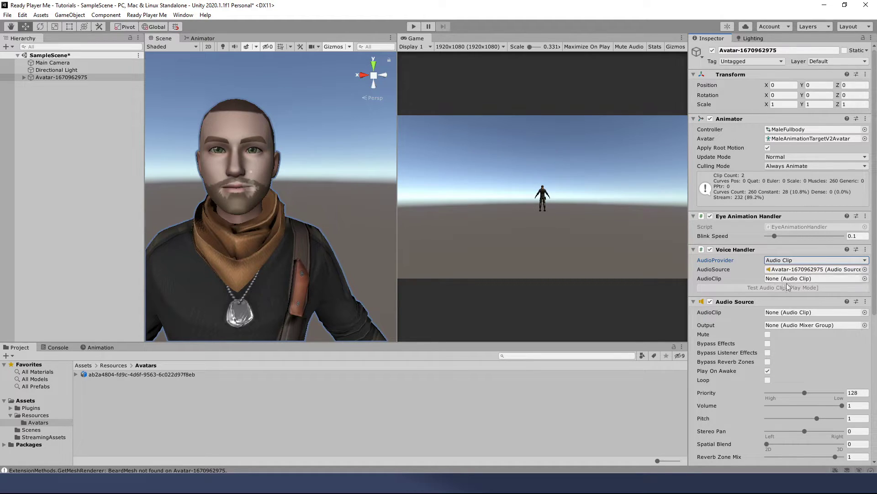
Assign the Voice Handler Test Audio clip as the Voice Handler's AudioClip.
click(864, 278)
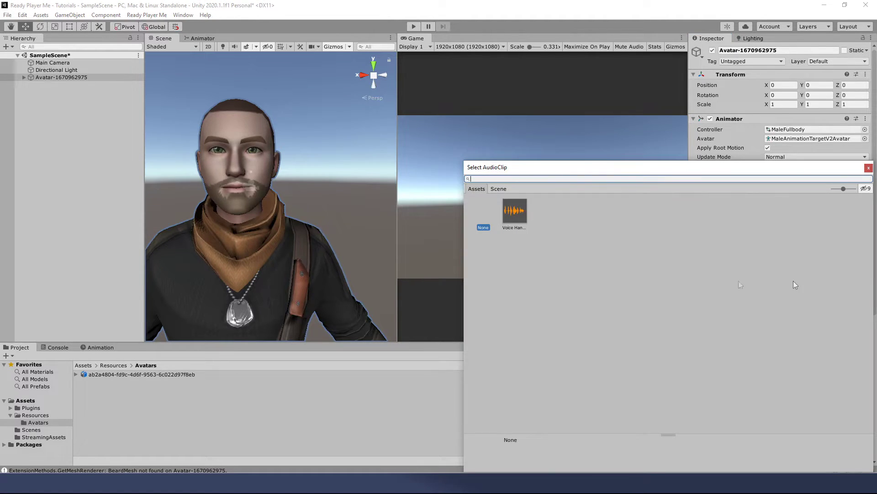
drag(570, 166, 412, 139)
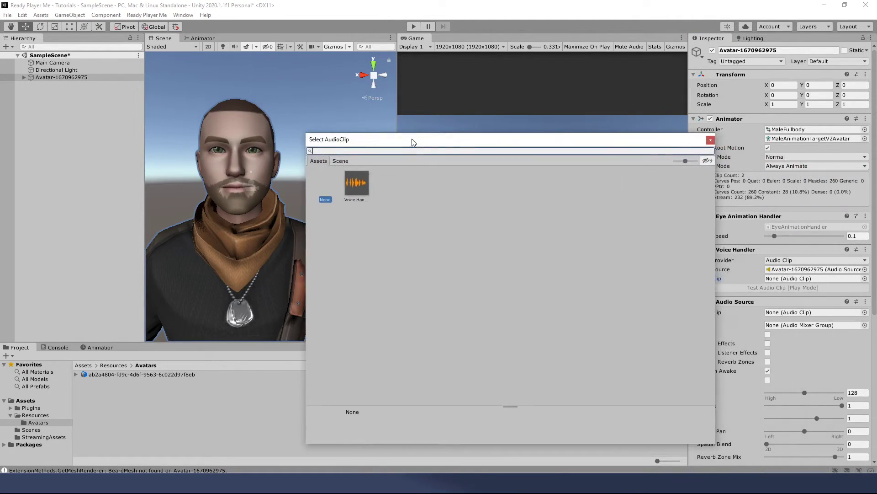
click(357, 184)
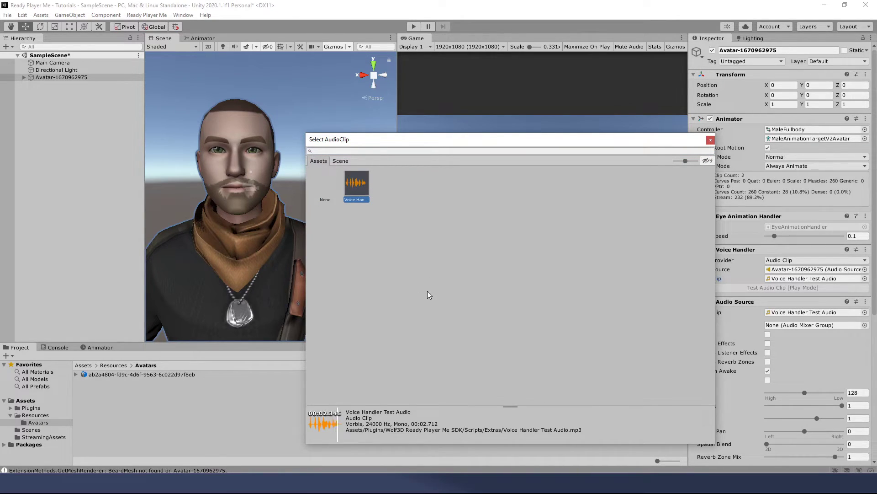
click(711, 140)
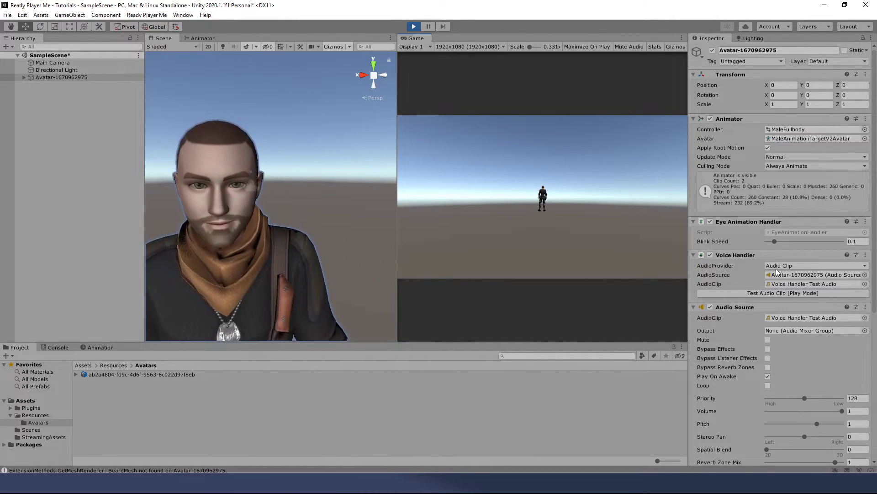
Play the test audio clip, exit Play mode, and select the EyeLeft–Teeth renderers, then Armature.
click(759, 292)
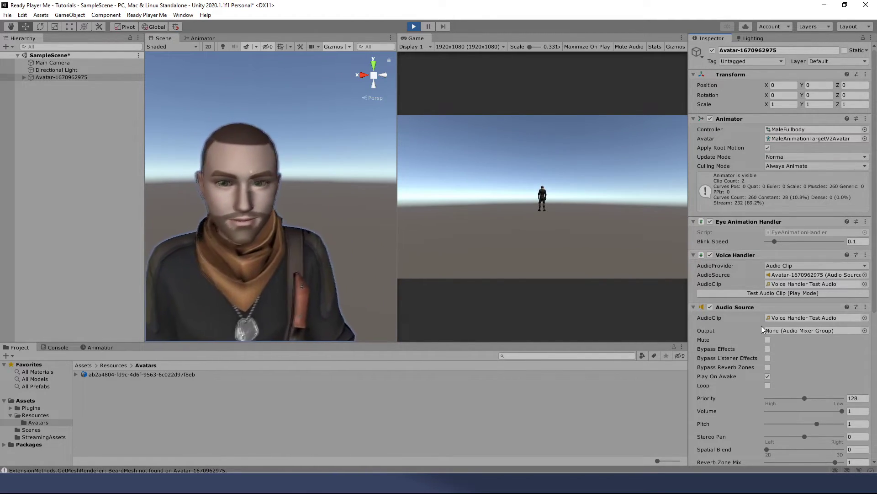
click(413, 26)
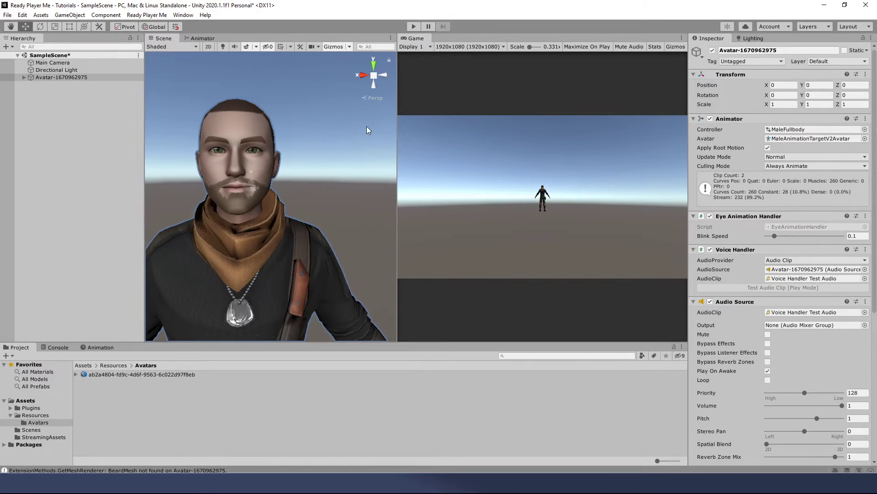
click(23, 78)
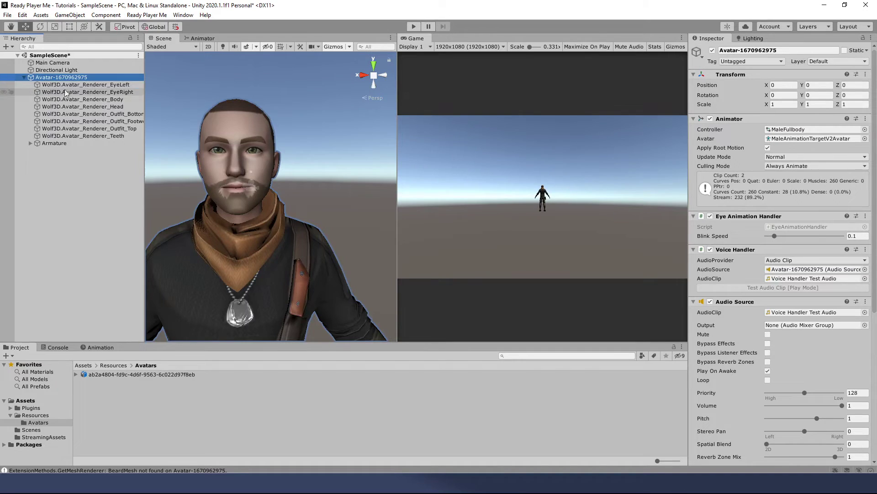
click(104, 86)
shift+click(107, 135)
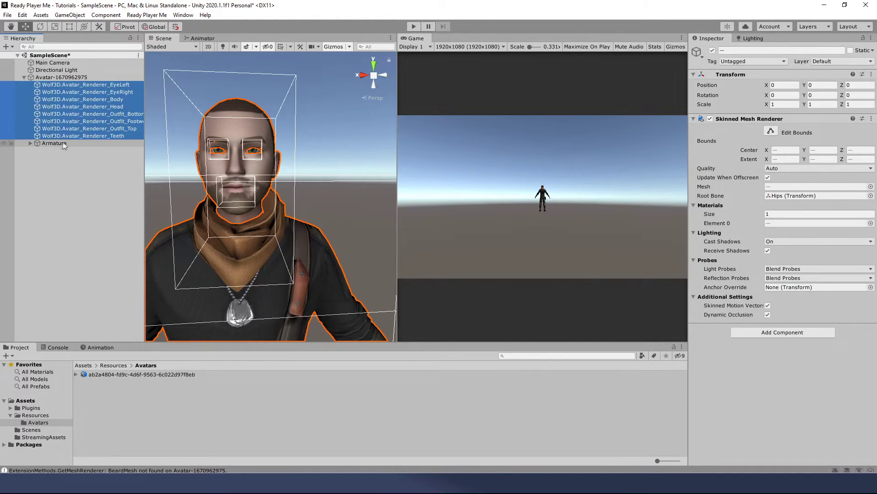
click(45, 144)
Expand the full Armature, inspect the HeadTop_End, LeftEye and RightEye bones, then collapse it.
alt+click(30, 143)
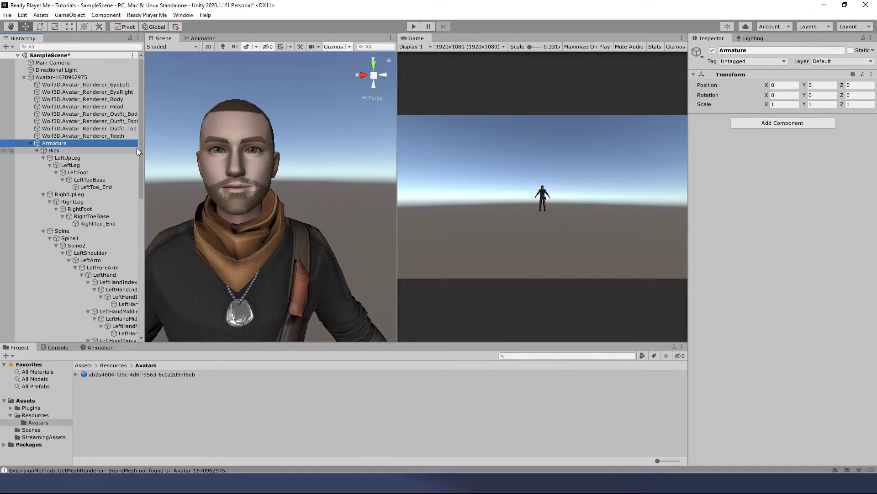
drag(145, 150, 202, 165)
scroll(172, 180, down, 4)
scroll(172, 180, down, 8)
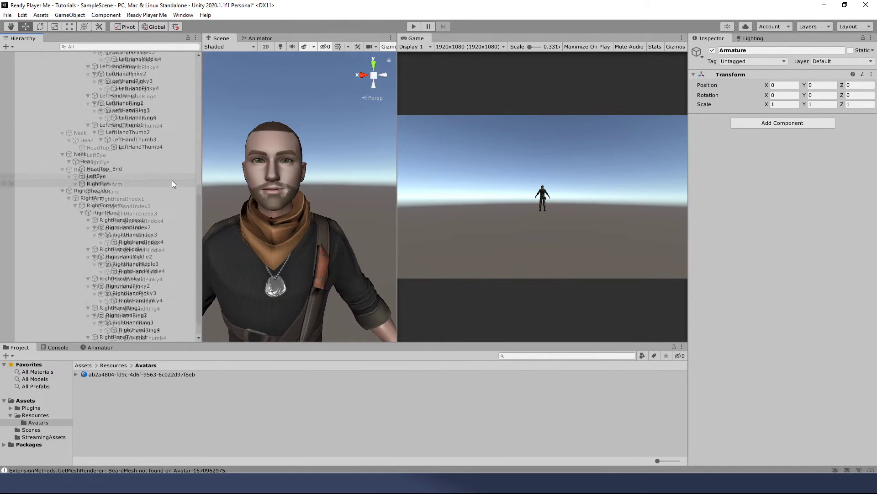
scroll(145, 222, up, 8)
scroll(144, 215, down, 6)
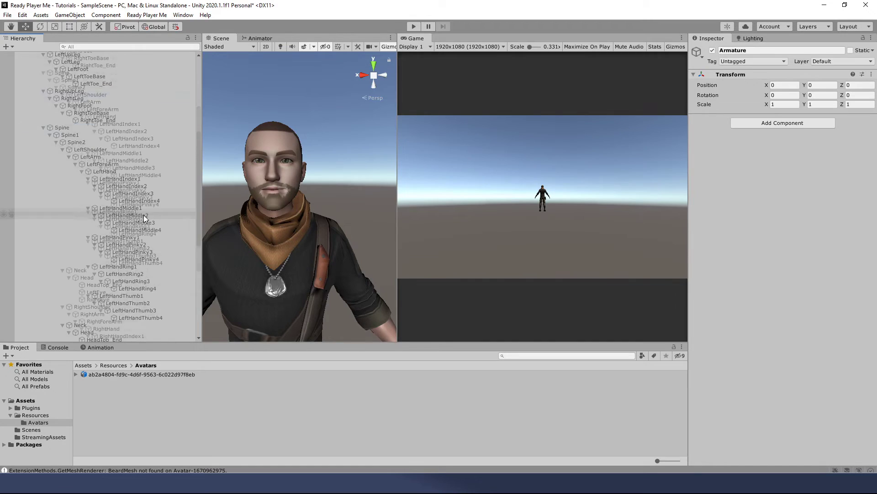
click(117, 175)
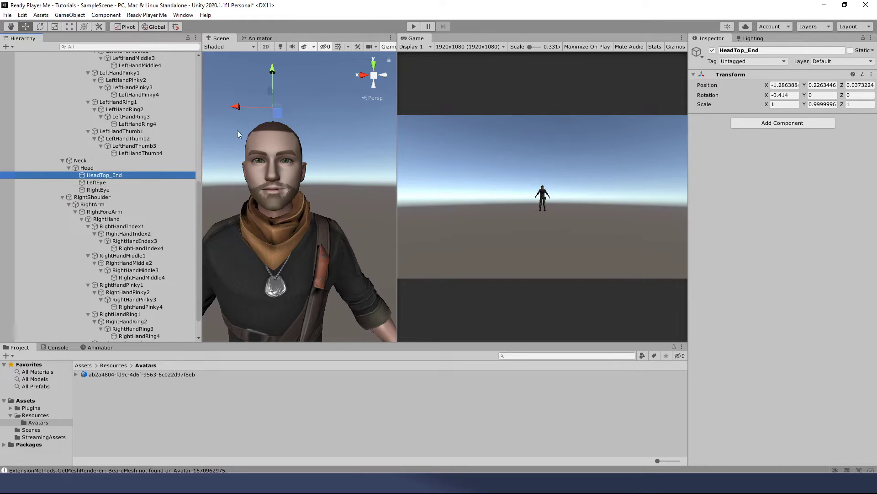
click(125, 182)
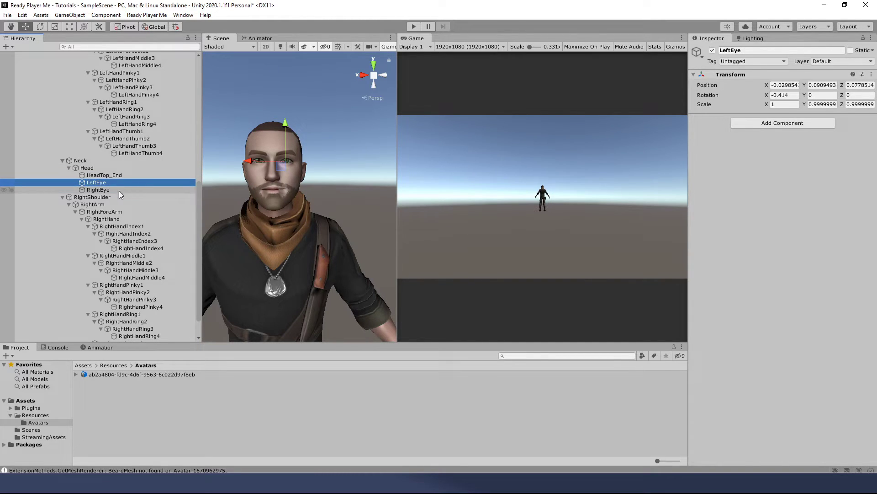
click(119, 190)
scroll(146, 214, down, 2)
scroll(127, 236, up, 15)
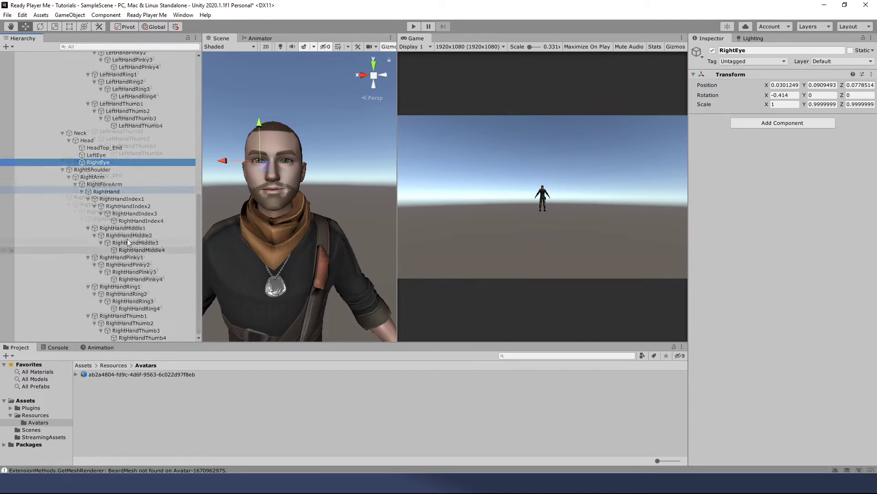
scroll(127, 236, up, 5)
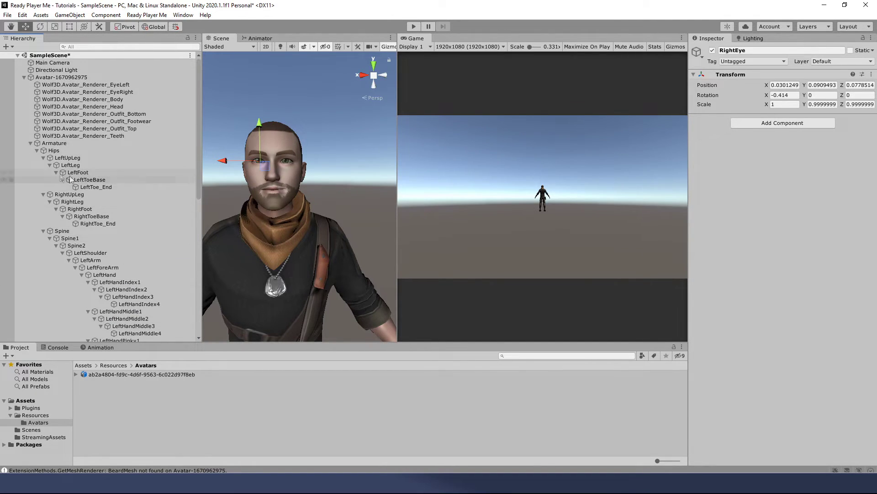
click(31, 143)
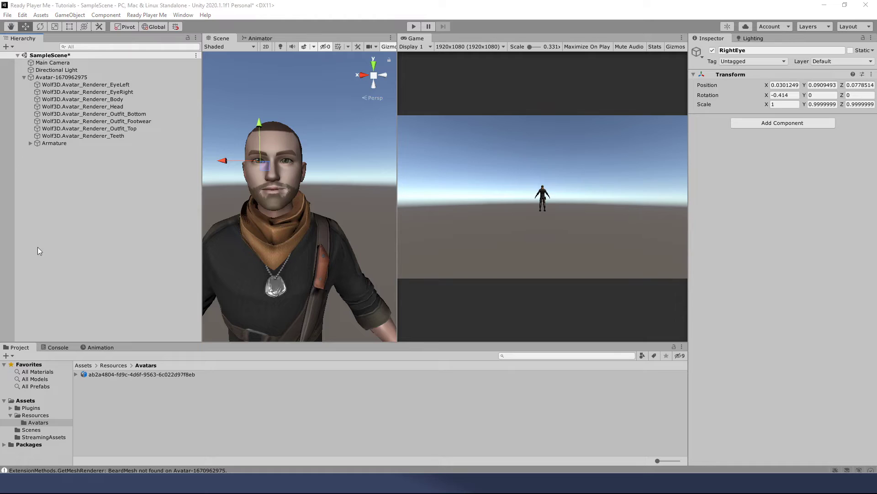
Browse the Project panel from Assets into Plugins > Wolf3D Ready Player Me SDK.
click(126, 190)
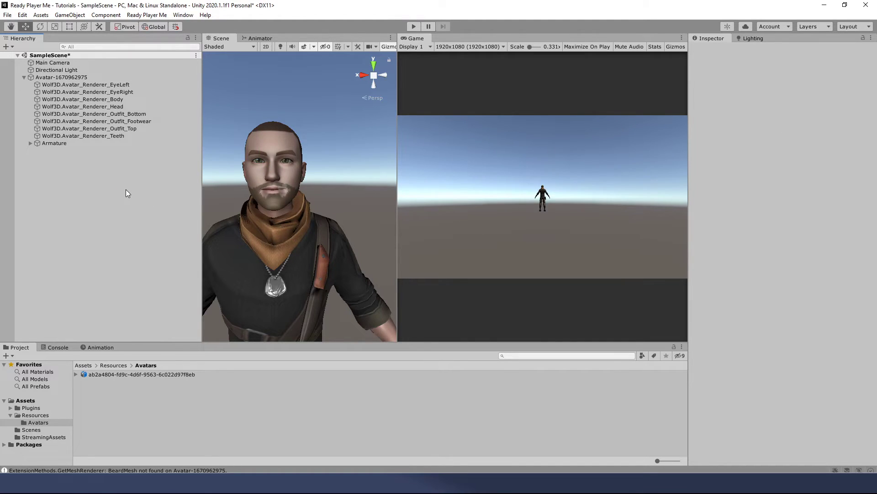
click(86, 365)
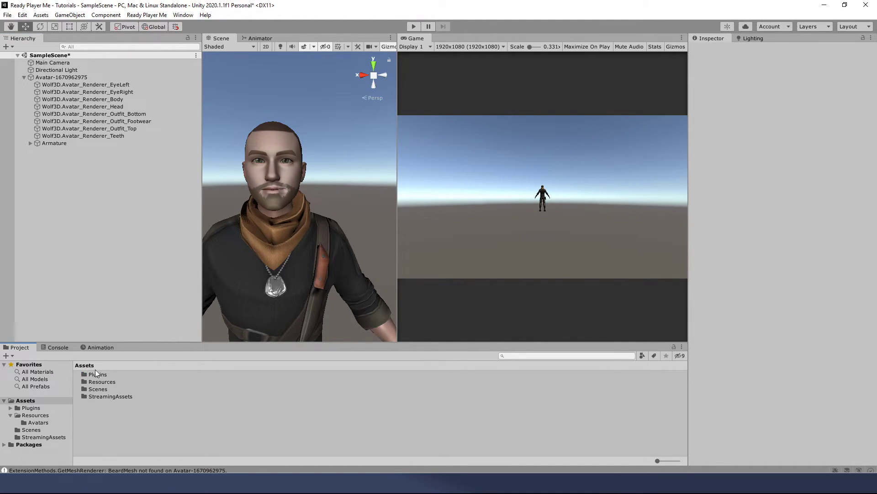
double_click(101, 382)
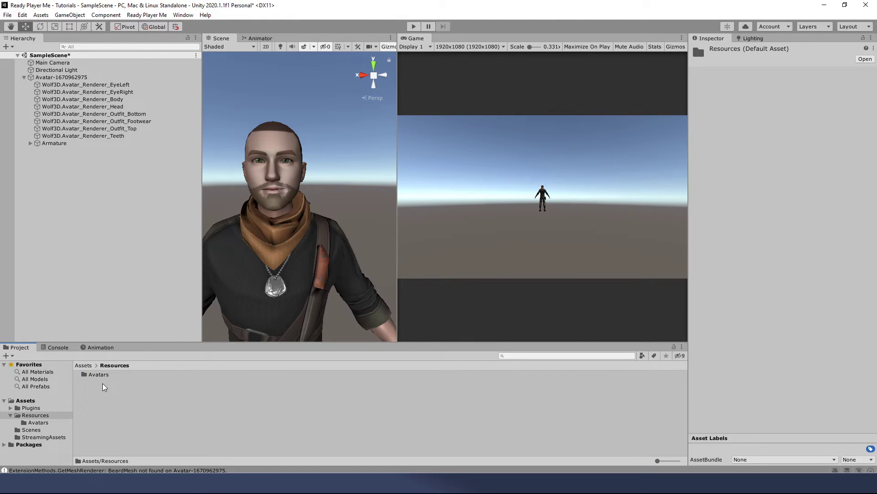
click(85, 365)
double_click(98, 375)
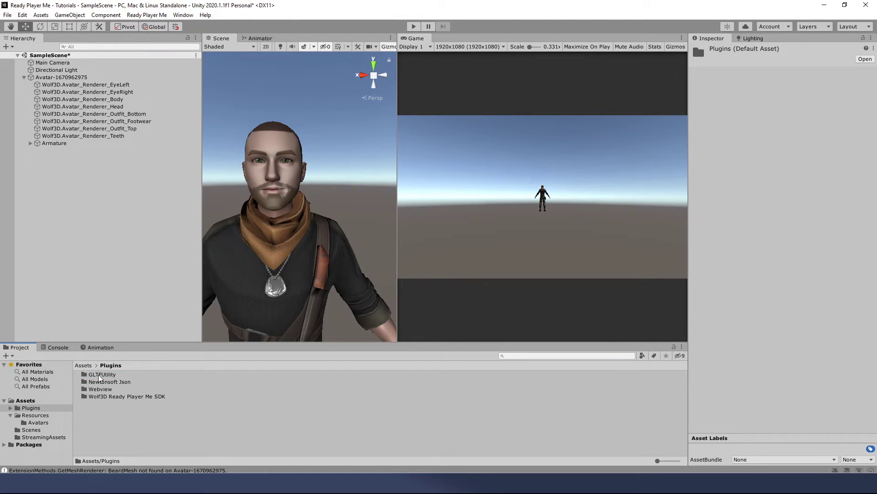
double_click(109, 396)
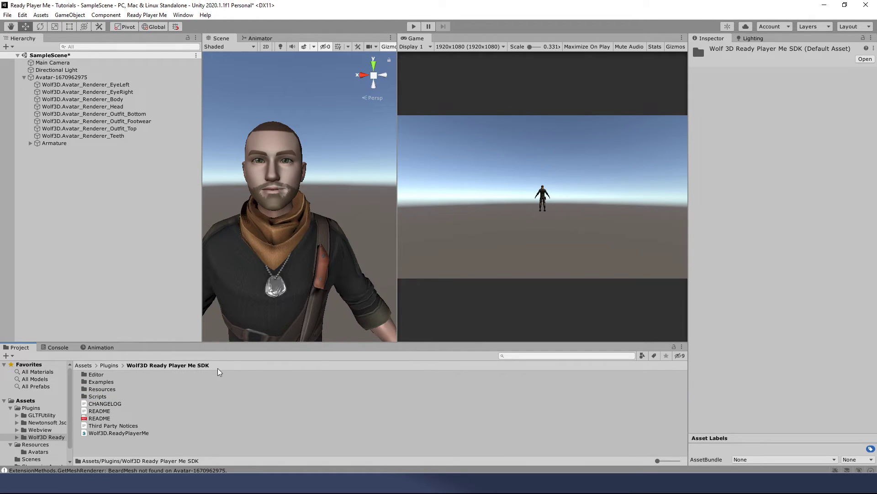
Open the SDK's Resources folder and launch Ready Player Me > Avatar Loader.
double_click(104, 388)
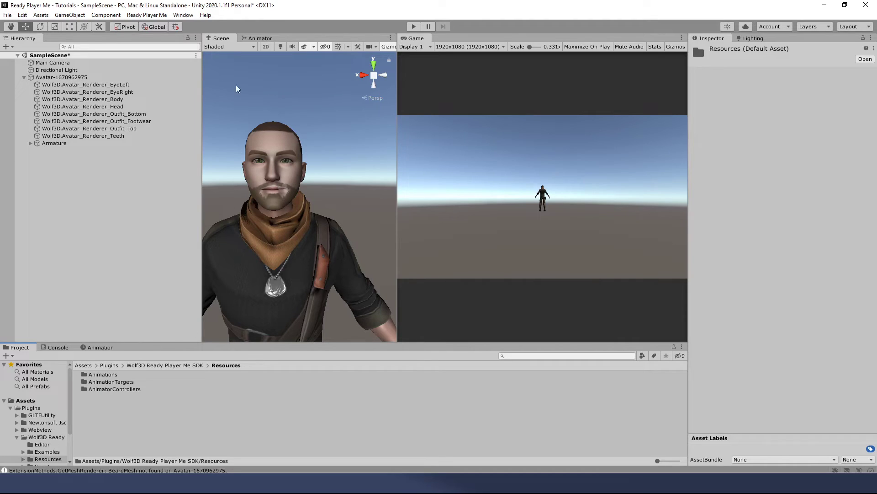
click(154, 14)
click(163, 25)
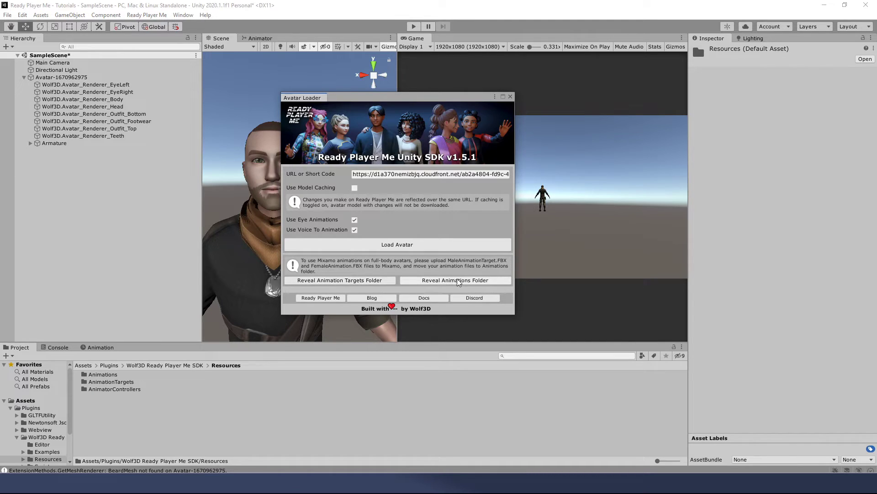
Reveal the animation targets folder, then inspect MaleAnimationTargetV2 in AnimationTargets.
click(341, 280)
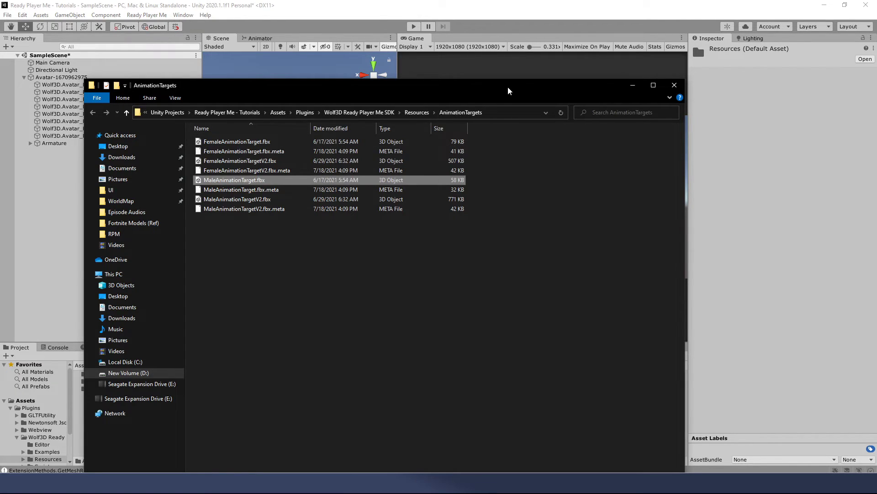
key(alt+F4)
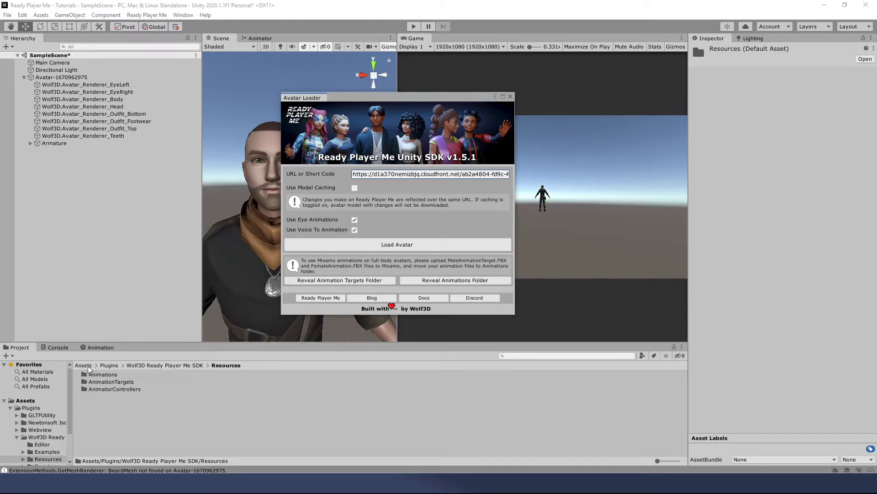
double_click(120, 383)
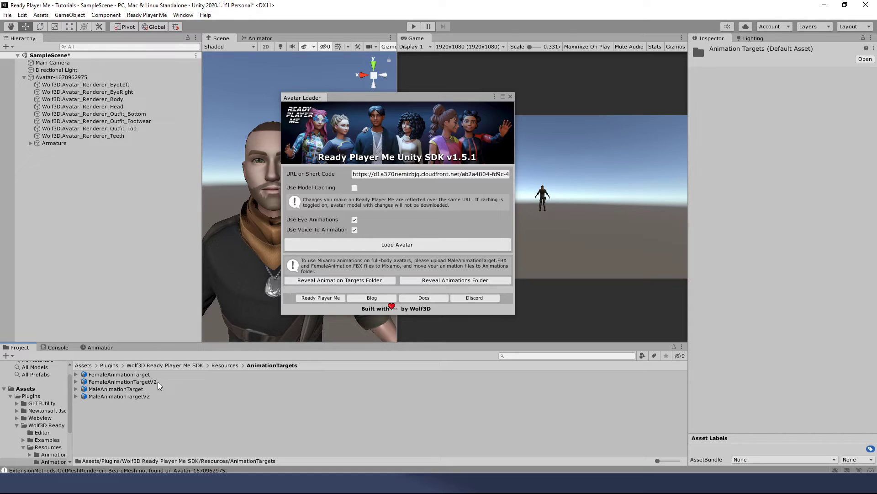
click(129, 397)
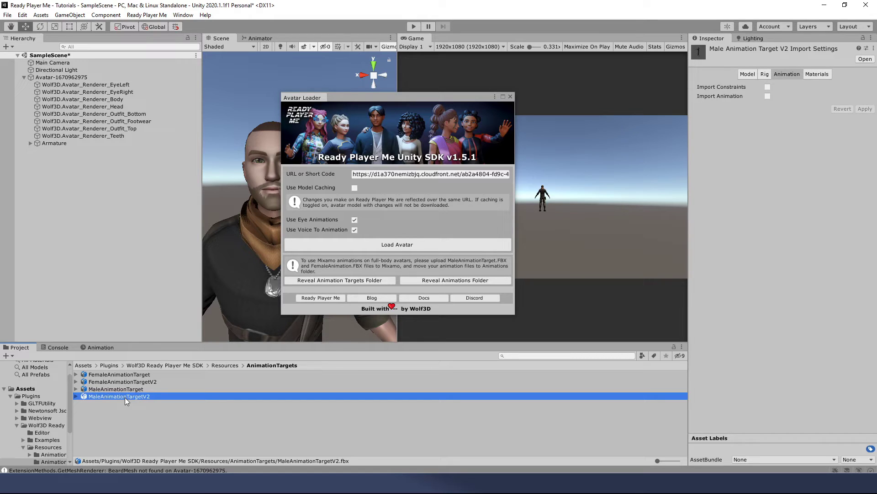
Close the Avatar Loader and open the avatar's MaleFullbody animator controller.
click(510, 97)
click(79, 78)
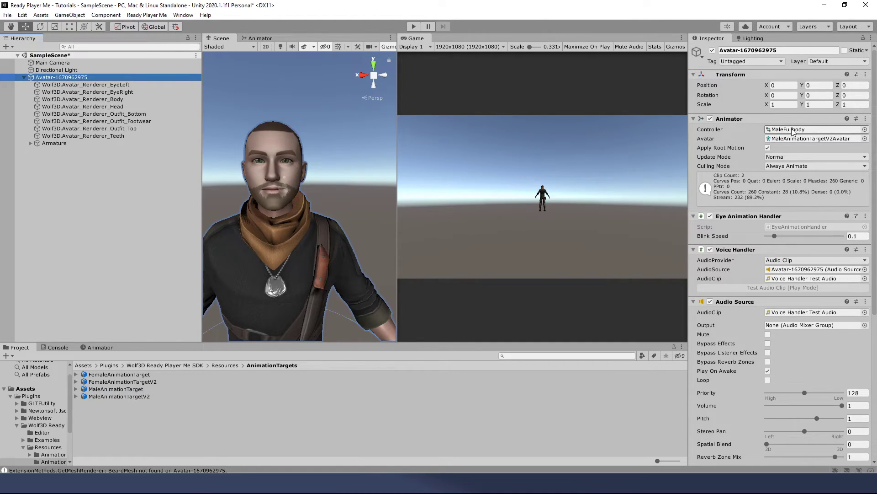
double_click(794, 130)
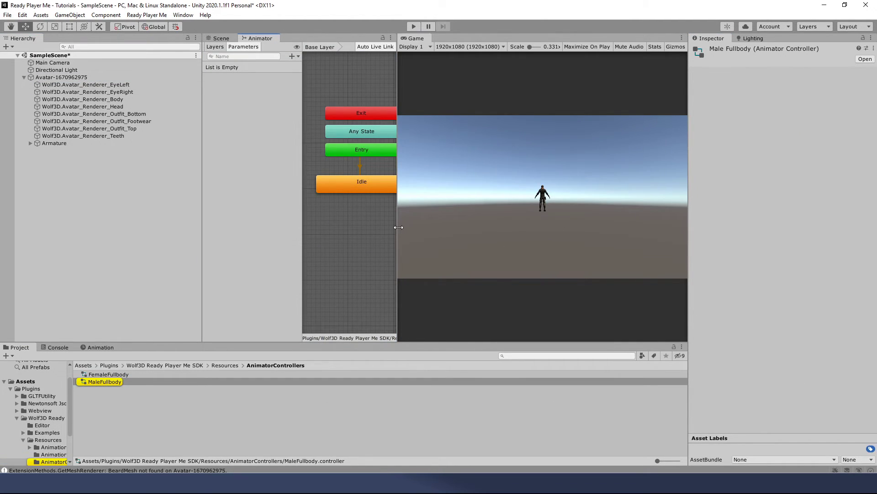
Widen and pan the Animator graph to see the Idle and Walk states, then return to the Scene view.
drag(398, 227, 501, 224)
middle_drag(447, 239, 400, 216)
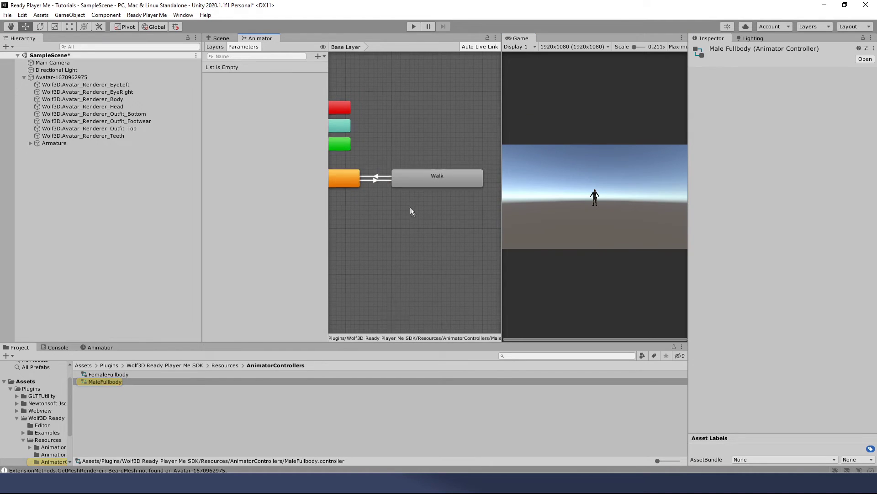
click(221, 38)
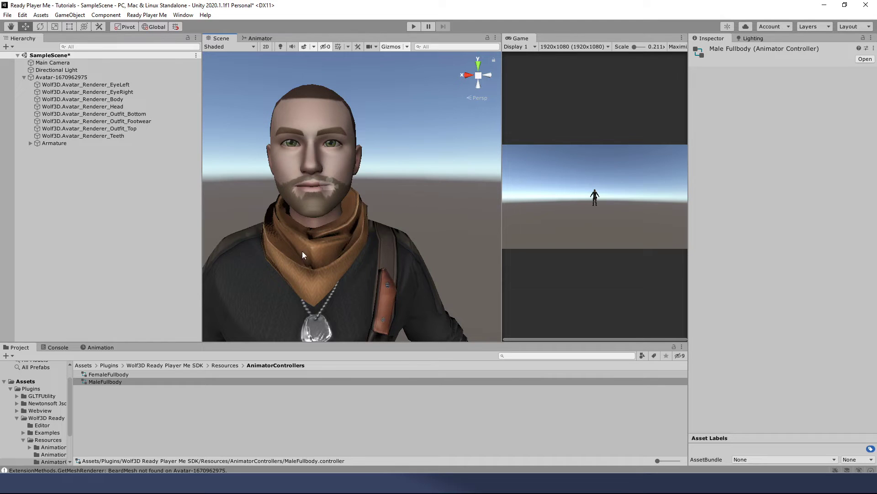
scroll(302, 251, down, 10)
Orbit and zoom the Scene view to frame the avatar's whole body, and select it.
alt+drag(329, 269, 370, 274)
scroll(371, 274, up, 5)
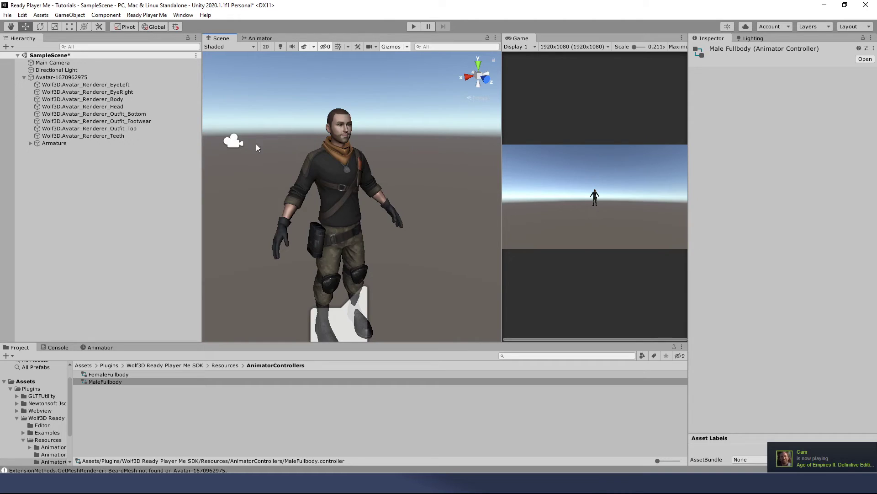
click(68, 77)
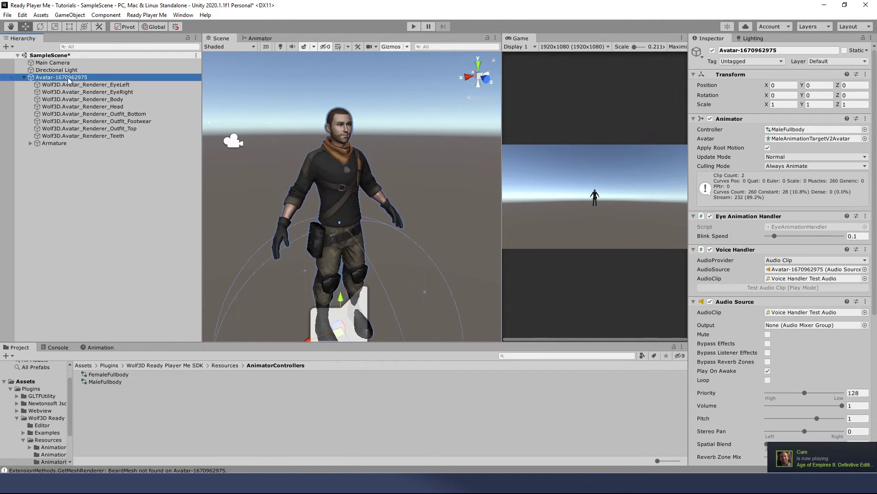
click(147, 15)
click(153, 25)
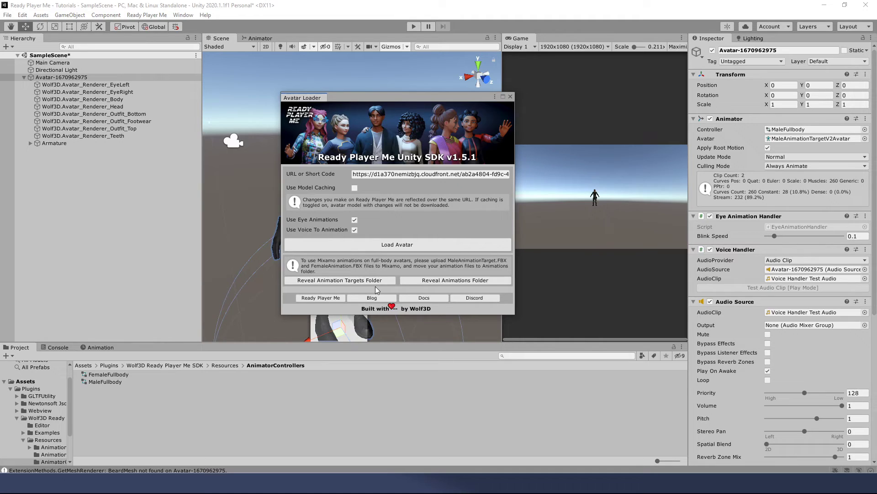
click(511, 97)
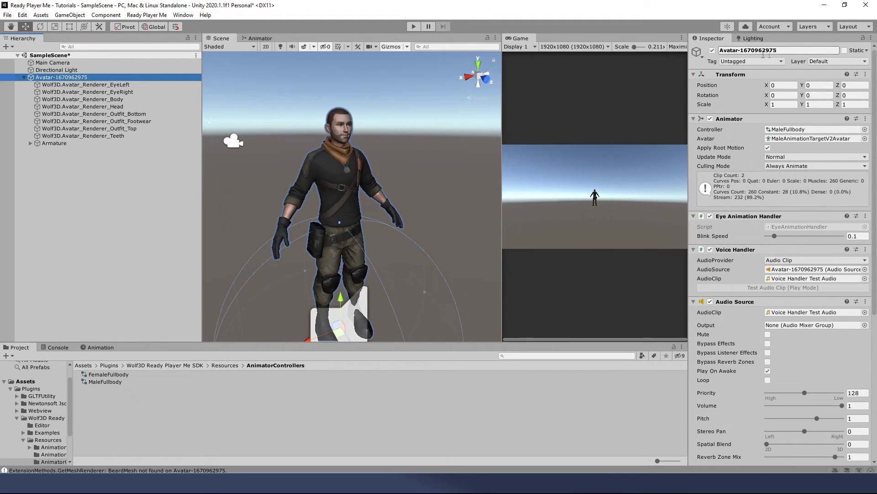
click(780, 50)
Rename the avatar object to 'Matts Avatar'.
text(Matt)
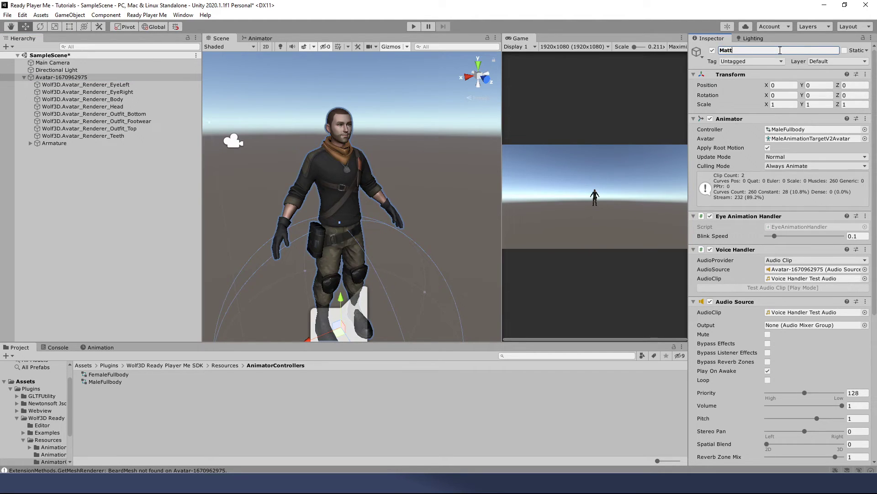
text(s Avatar)
key(Return)
click(83, 366)
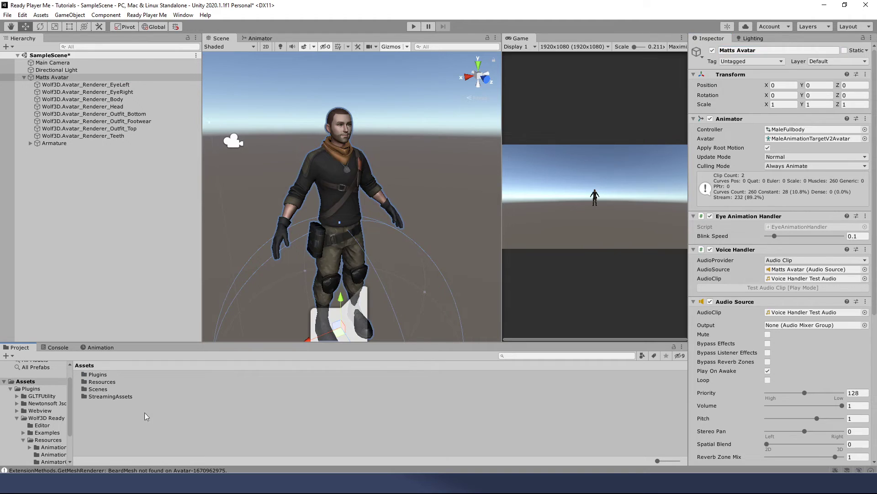
Create a new folder named 'Prefabs' inside Assets.
right_click(110, 432)
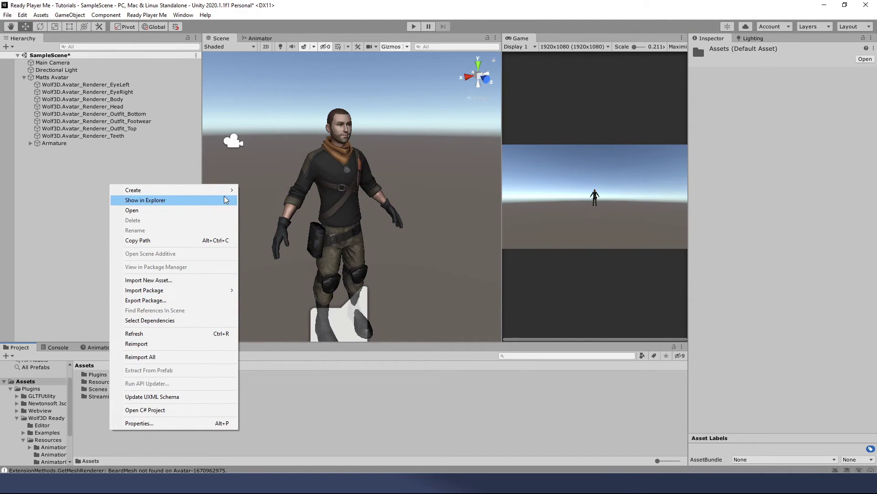
mouse_move(226, 190)
click(269, 131)
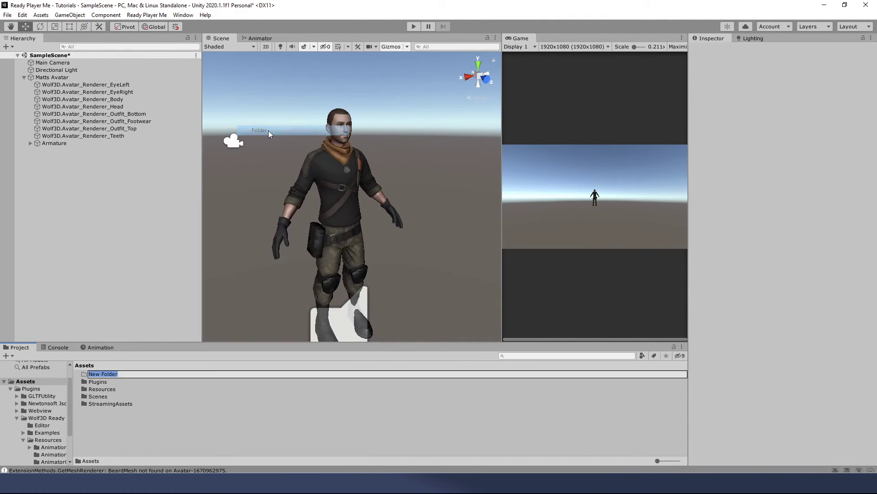
text(Prefabs)
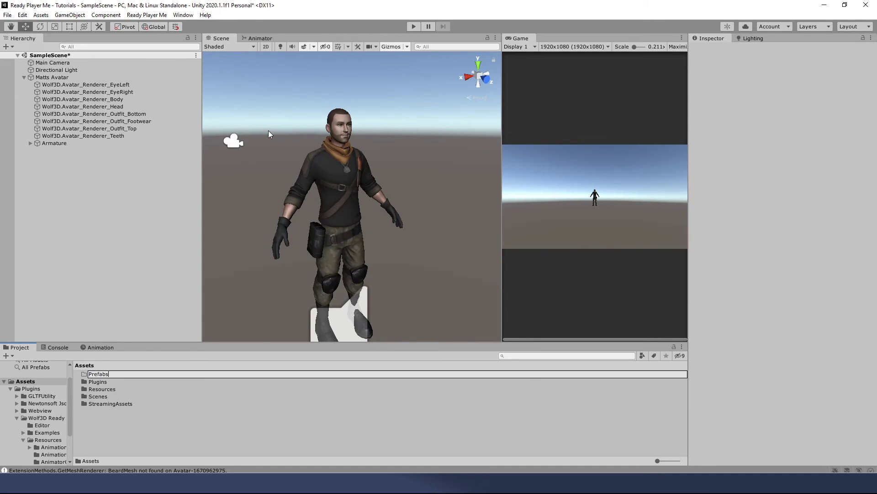
key(Return)
Drag Matts Avatar from the Hierarchy into Assets/Prefabs to make it a prefab.
double_click(96, 387)
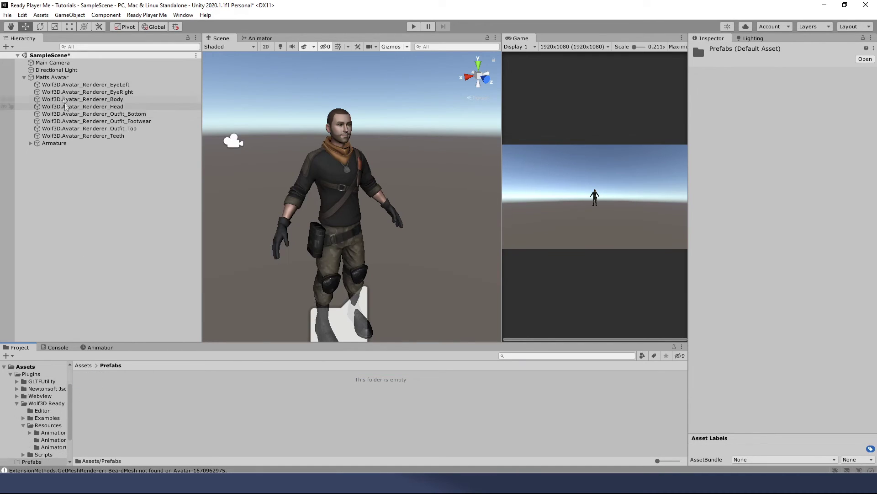
drag(52, 77, 184, 411)
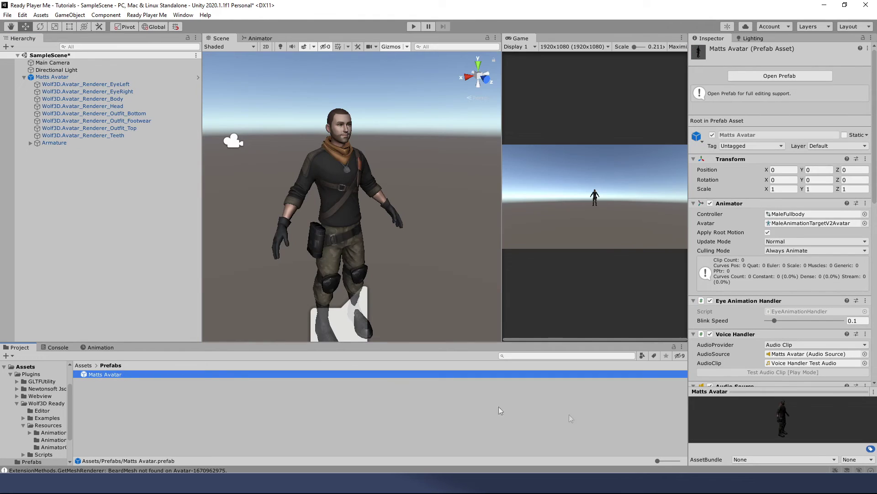
drag(743, 391, 764, 319)
Replace the scene's Matts Avatar with an instance of the new prefab.
click(66, 77)
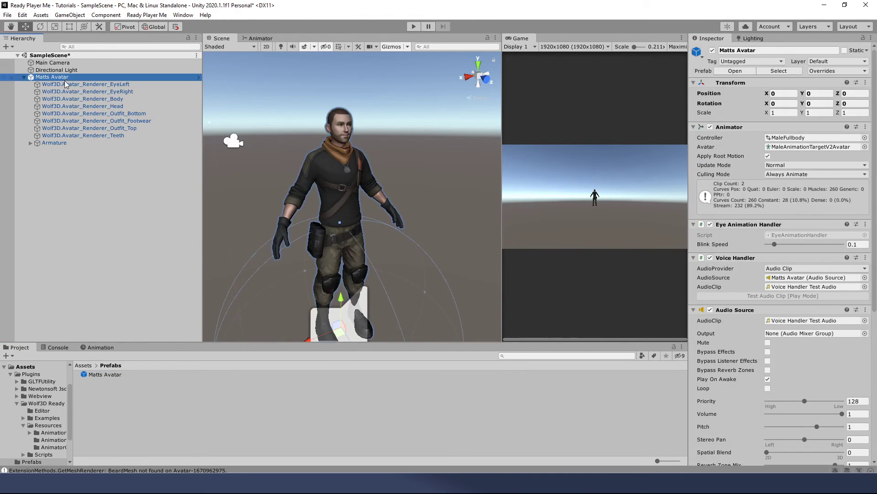
key(Delete)
click(103, 373)
drag(103, 374, 102, 194)
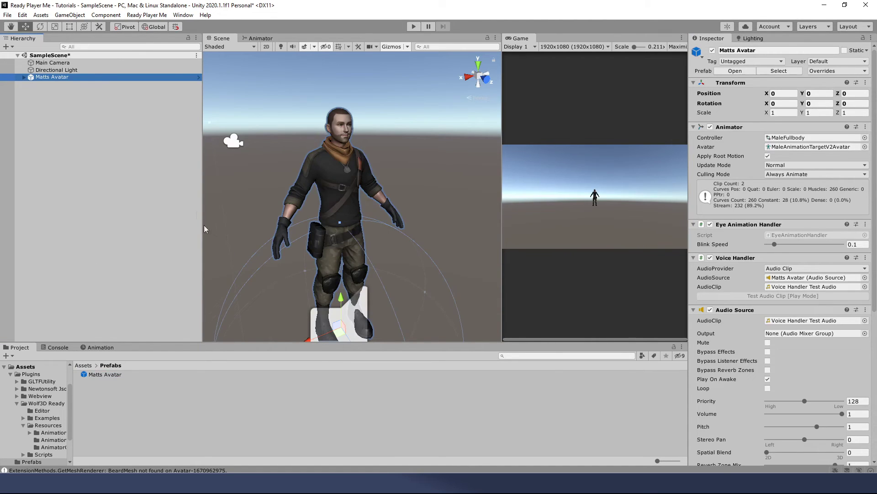
click(103, 137)
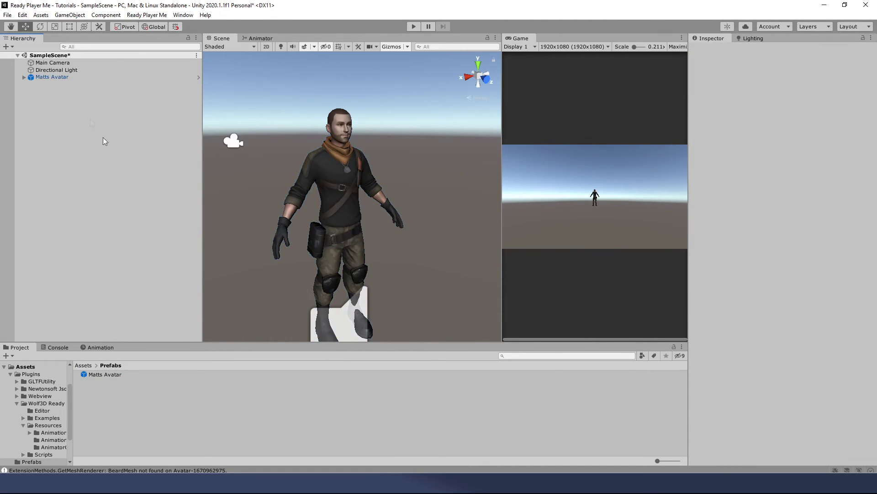
click(70, 78)
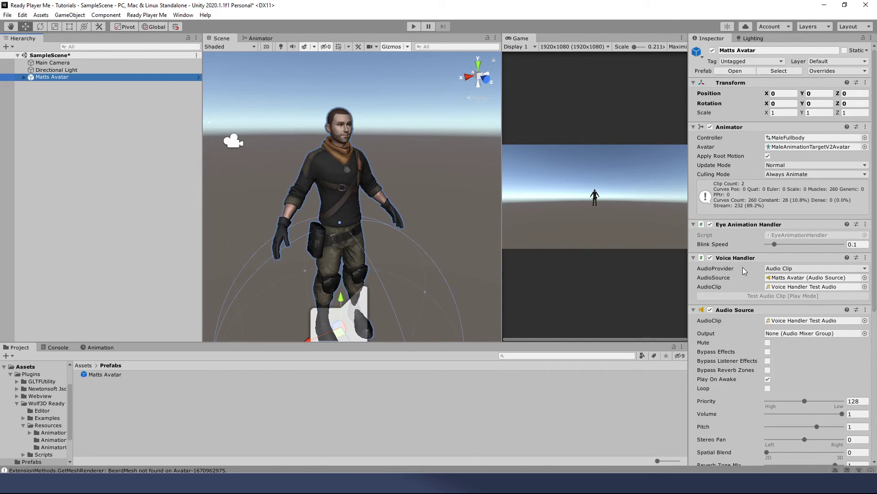